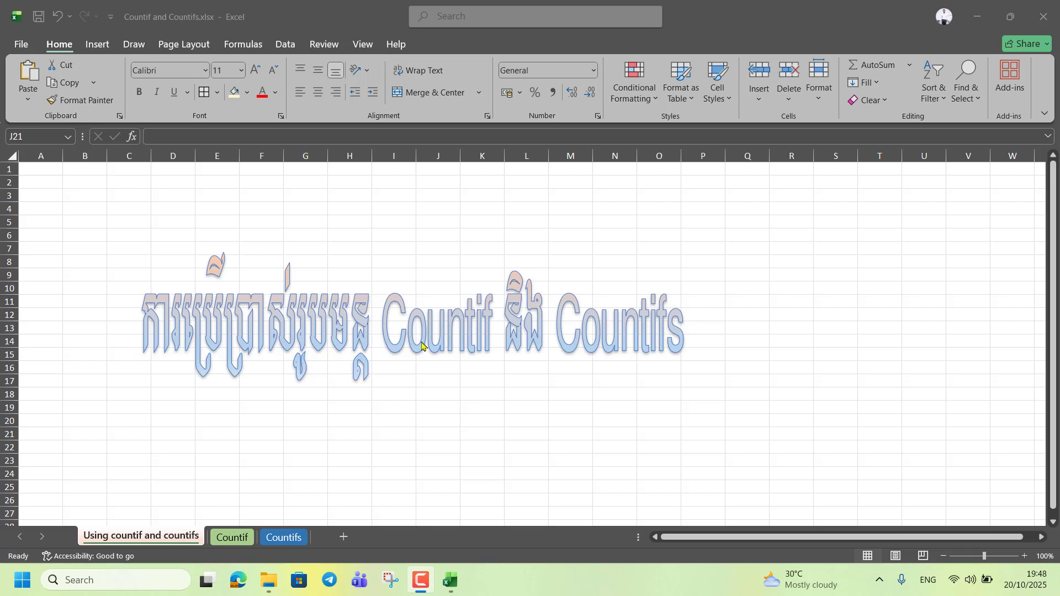
pyautogui.click(381, 330)
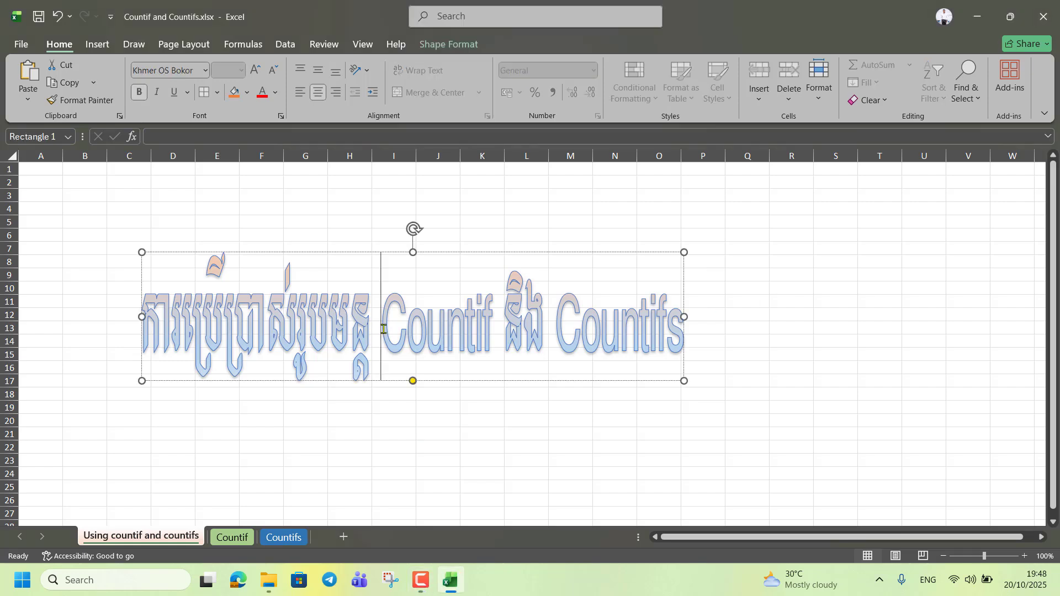
pyautogui.moveTo(384, 330); pyautogui.dragTo(501, 323)
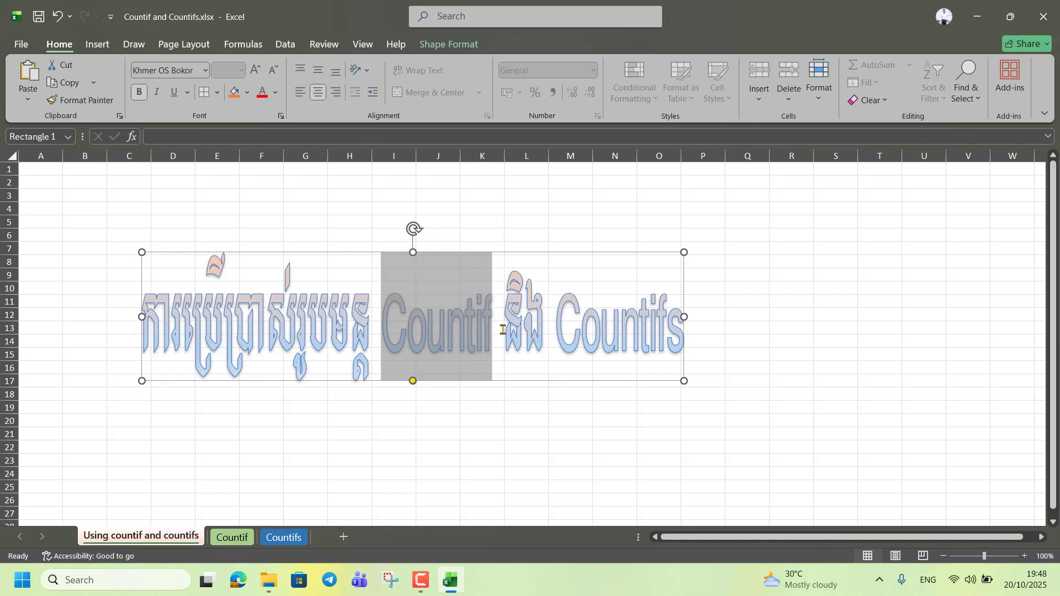
pyautogui.click(498, 360)
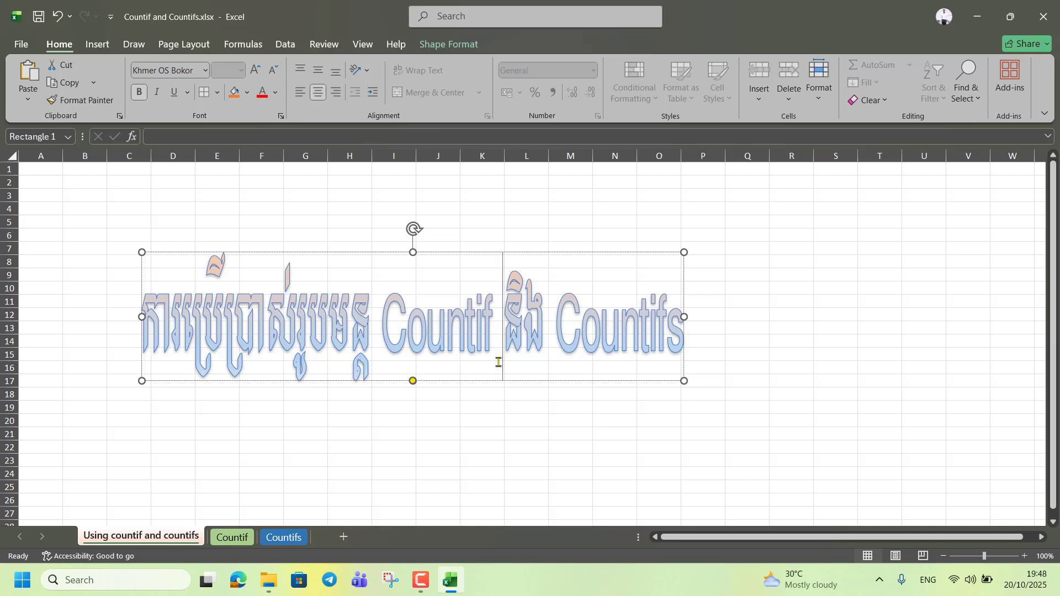
pyautogui.click(555, 331)
pyautogui.moveTo(555, 331); pyautogui.dragTo(682, 327)
pyautogui.click(699, 331)
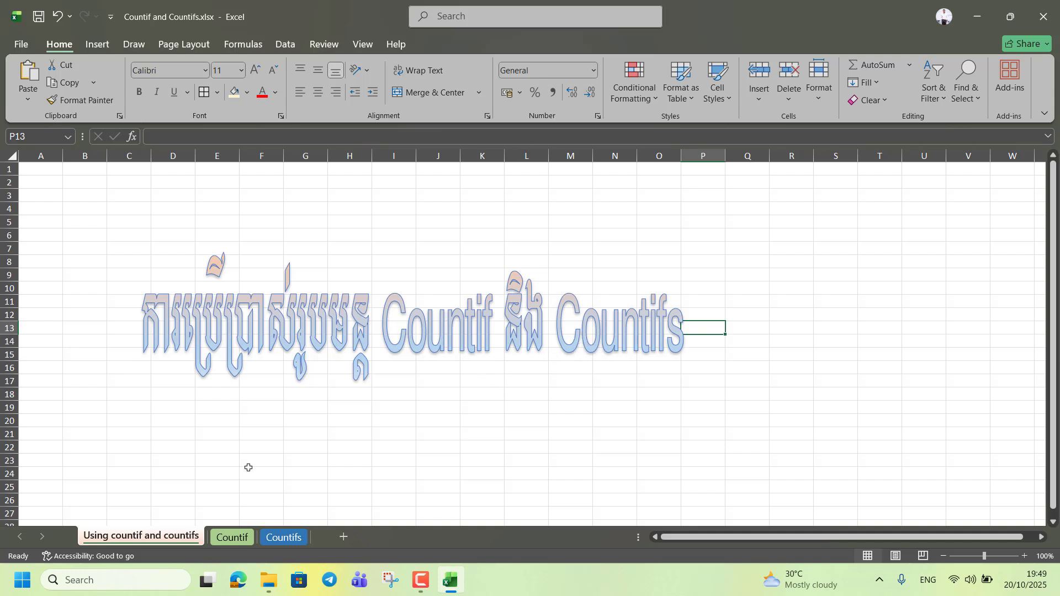
# Open the Countif worksheet and deselect its title text
pyautogui.click(230, 538)
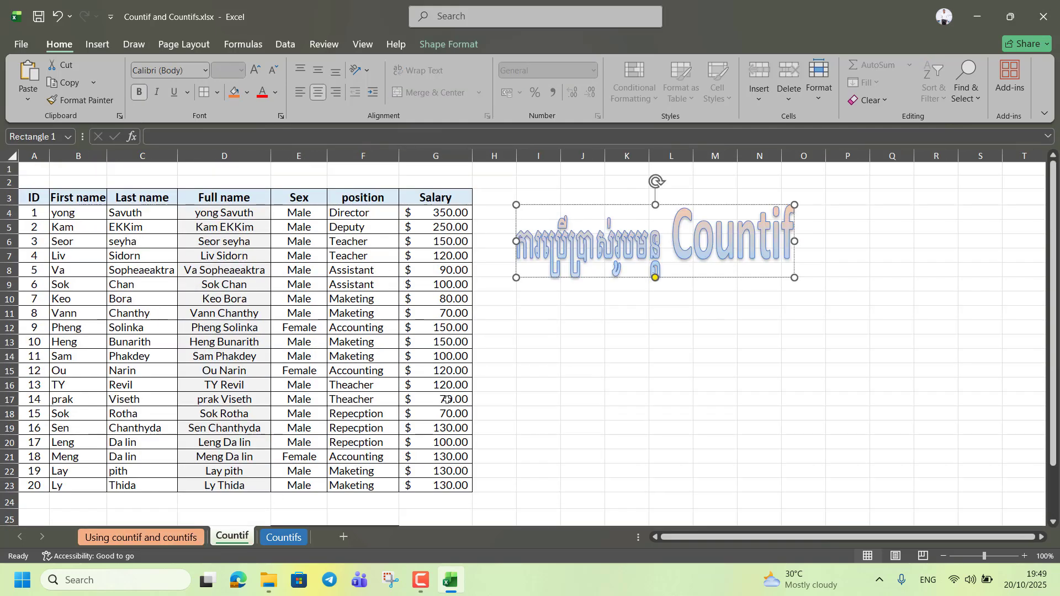
pyautogui.scroll(-1, 478, 325)
pyautogui.scroll(1, 479, 323)
pyautogui.click(542, 341)
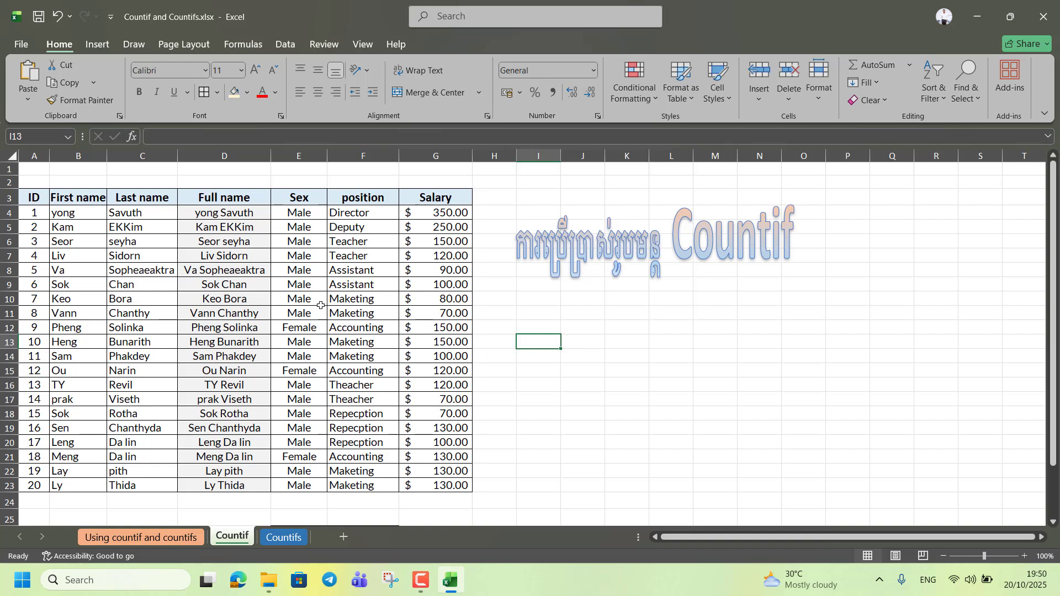
# Clear the existing Male and Female counts in F26:F27 below the staff table
pyautogui.scroll(-1, 324, 298)
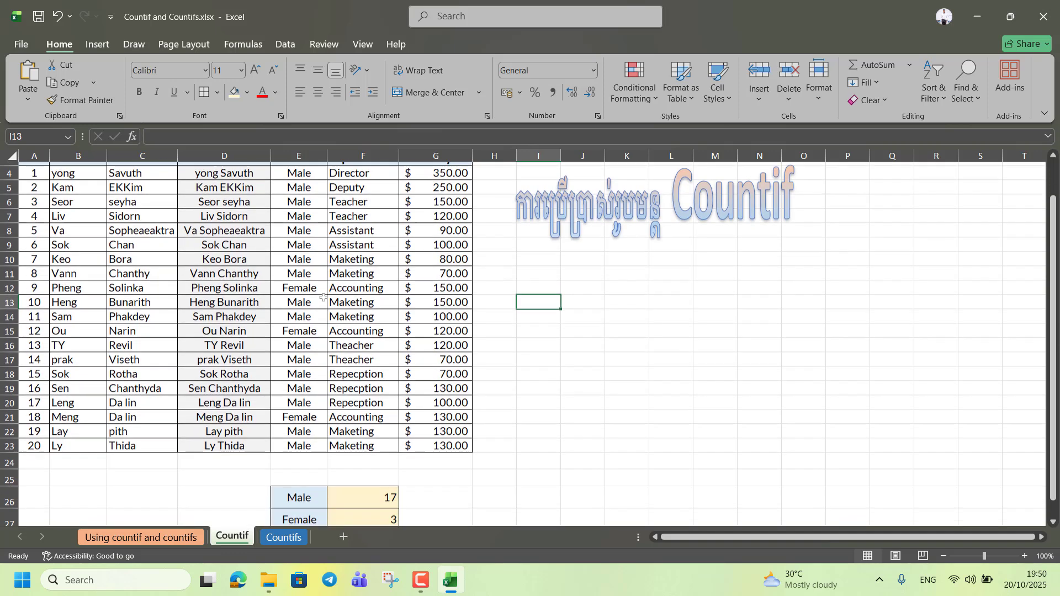
pyautogui.scroll(1, 324, 298)
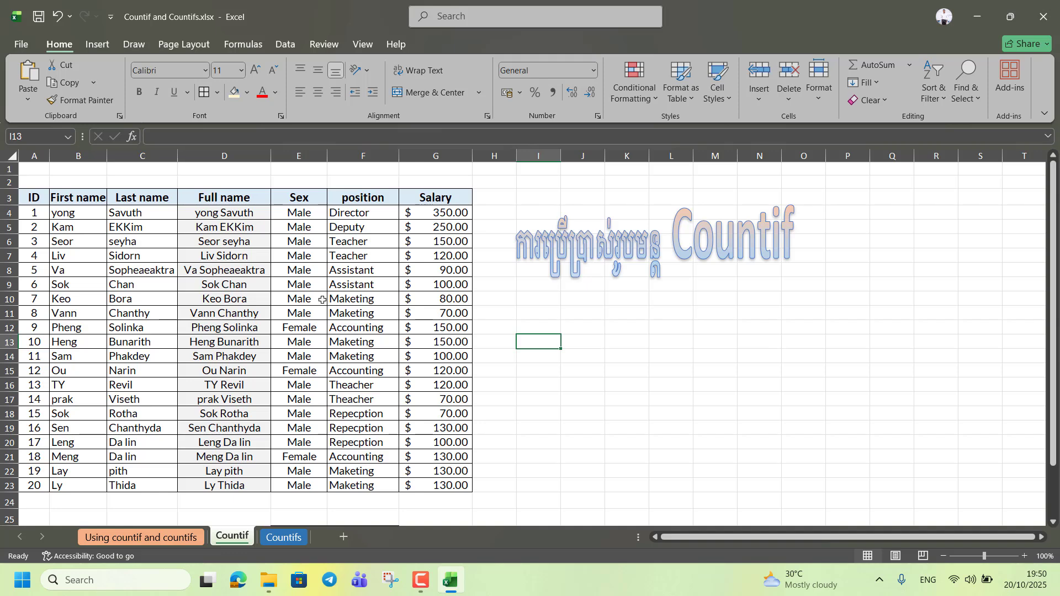
pyautogui.scroll(-3, 323, 300)
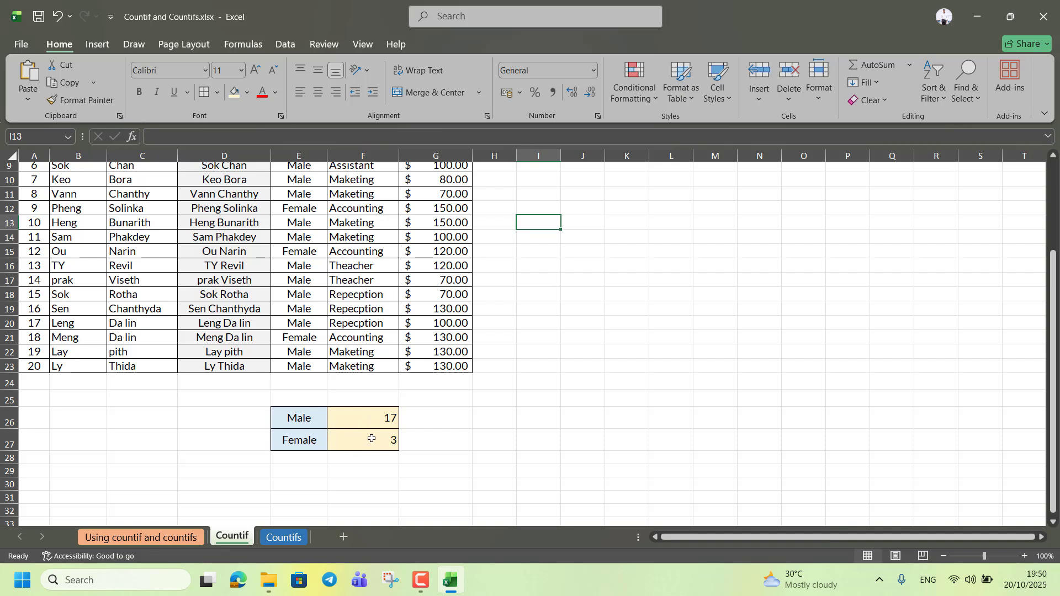
pyautogui.click(425, 434)
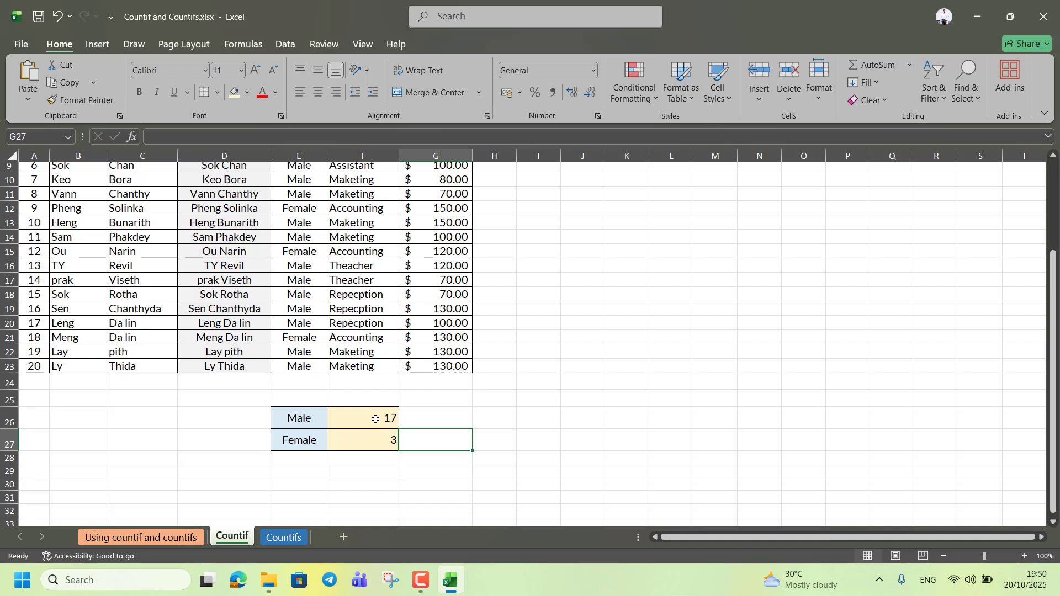
pyautogui.moveTo(371, 412); pyautogui.dragTo(372, 438)
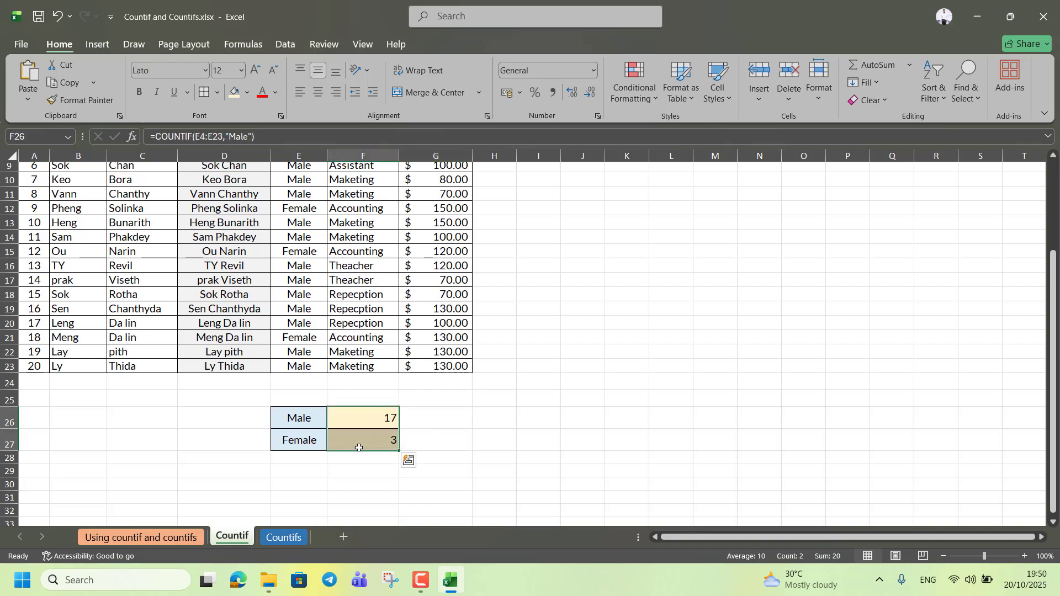
pyautogui.press('Delete')
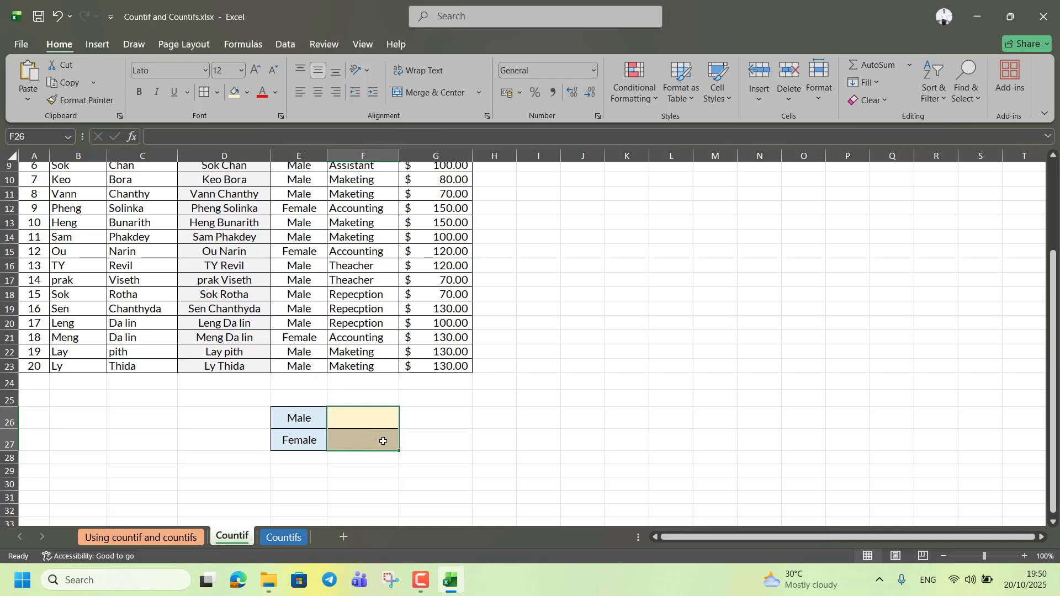
pyautogui.scroll(3, 383, 442)
pyautogui.scroll(-3, 383, 441)
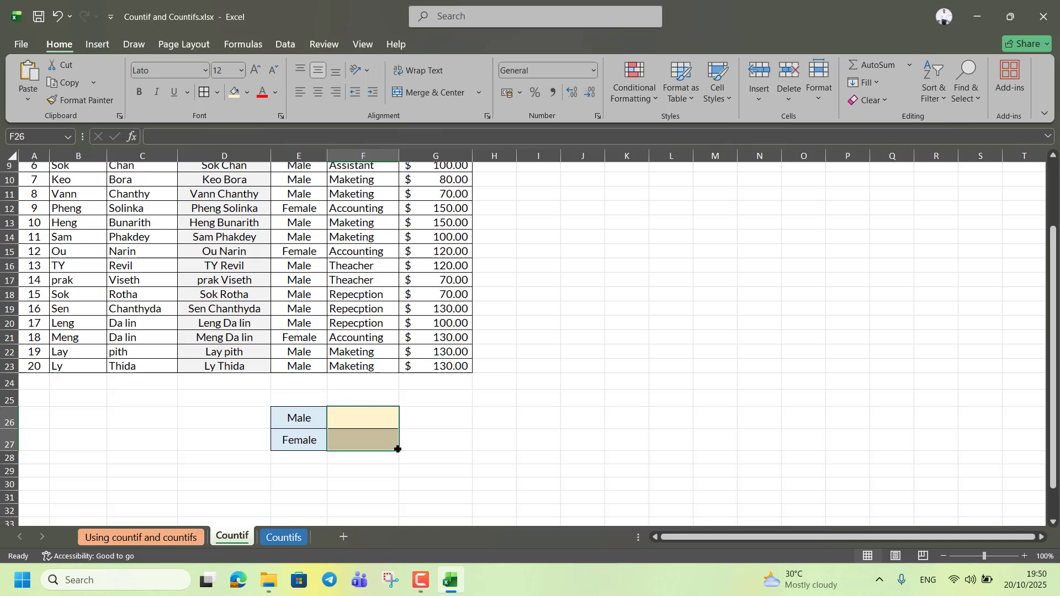
# Count the male staff in F26 with the formula =COUNTIF(E4:E23,"Male")
pyautogui.click(380, 413)
pyautogui.write('=')
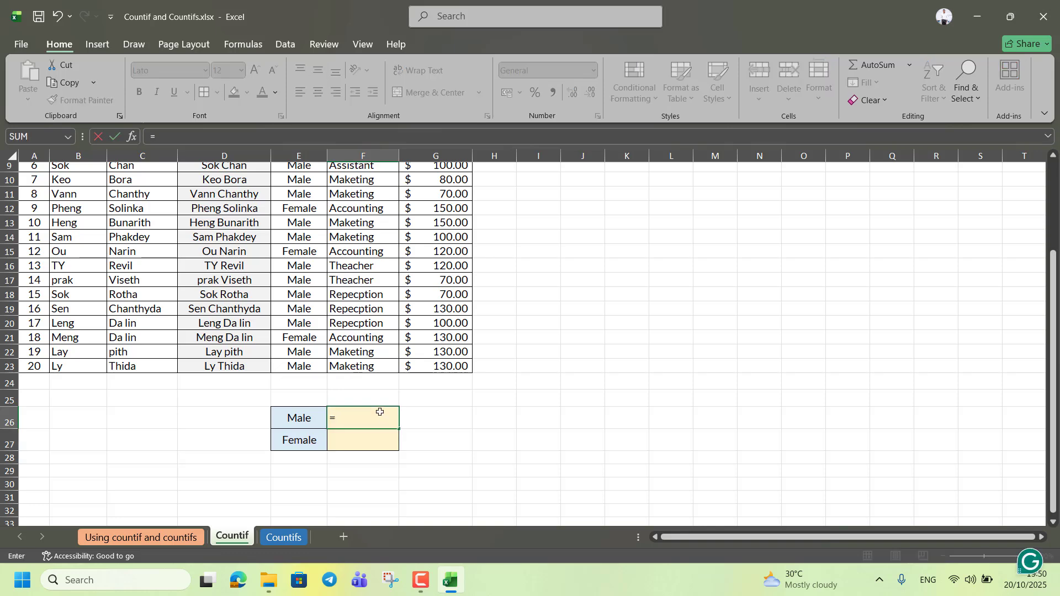
pyautogui.write('coun')
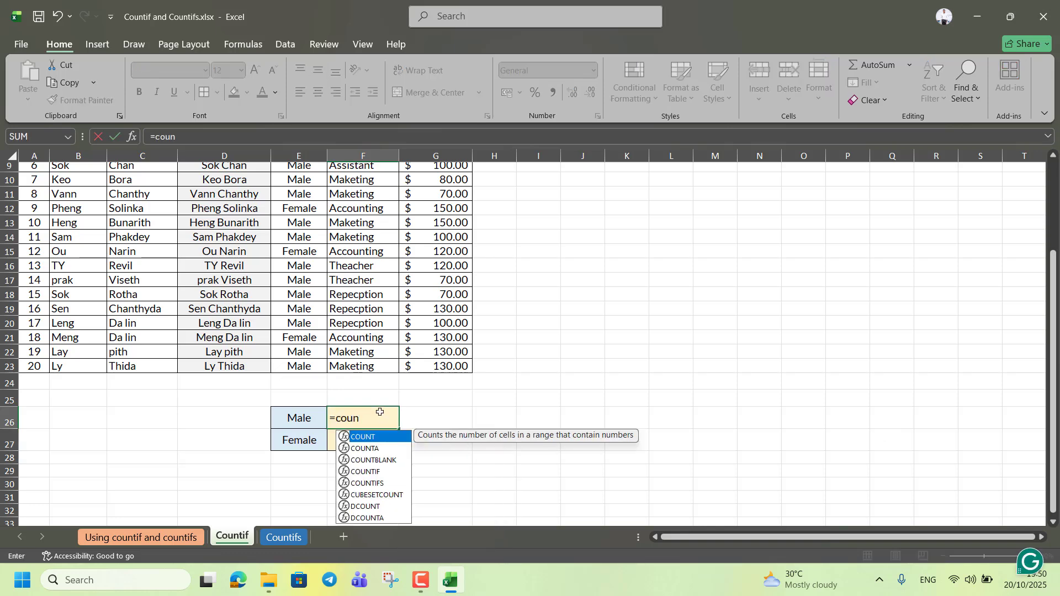
pyautogui.write('tif')
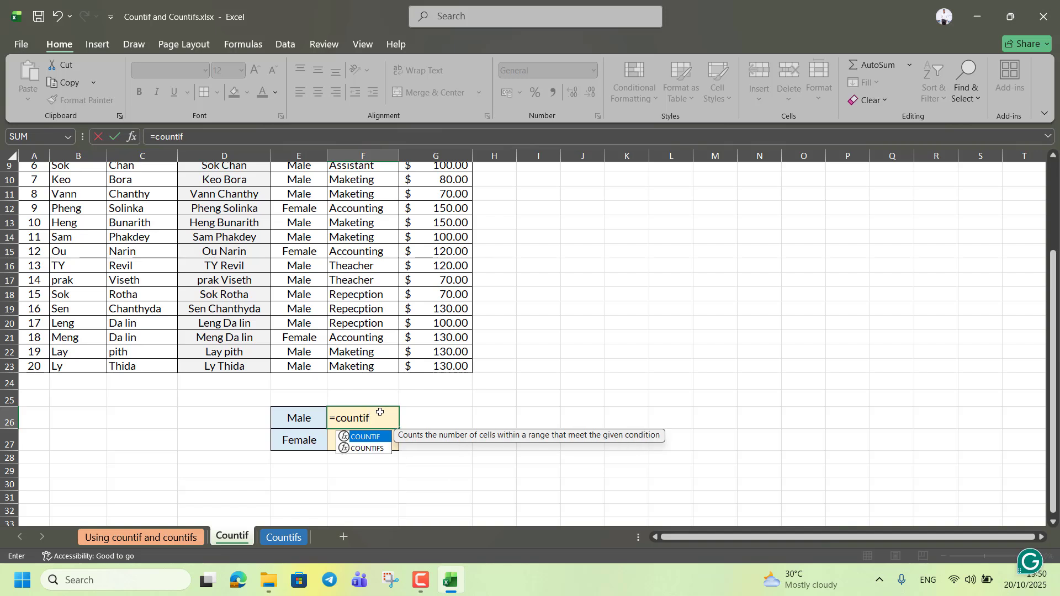
pyautogui.press('Tab')
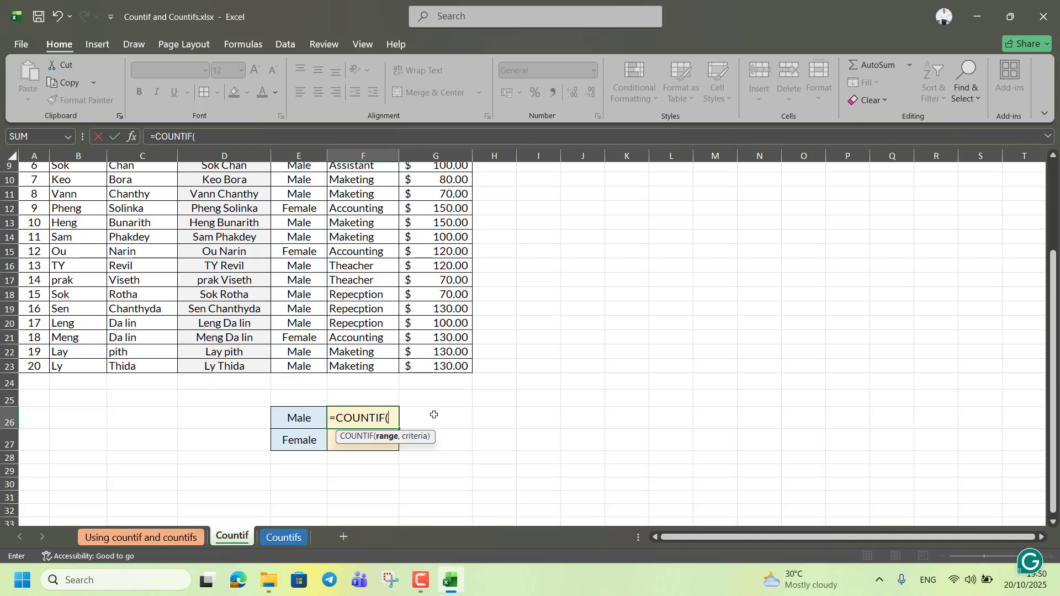
pyautogui.scroll(1, 434, 414)
pyautogui.scroll(2, 434, 415)
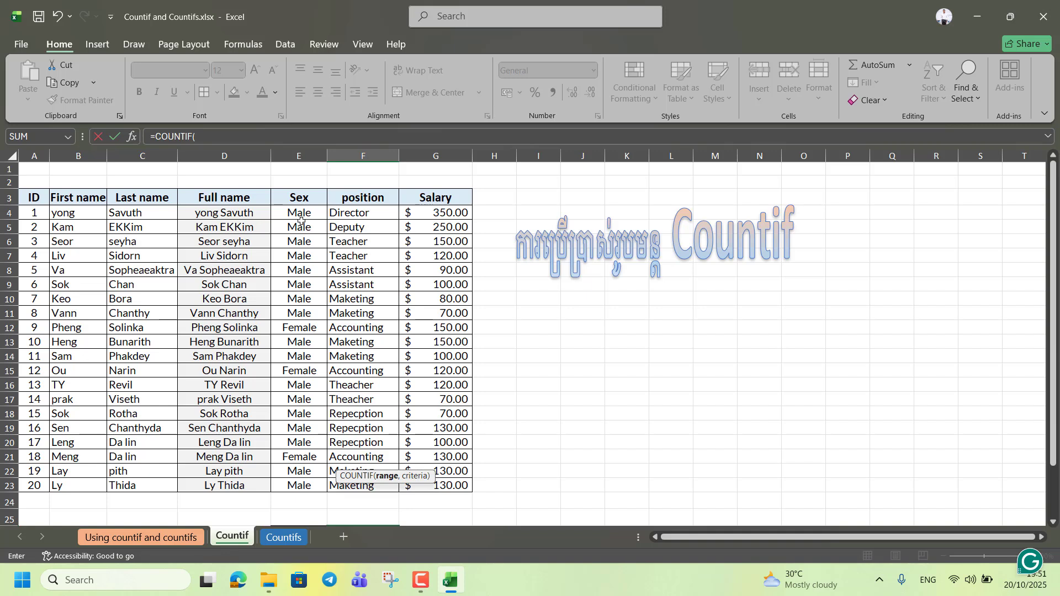
pyautogui.moveTo(302, 214); pyautogui.dragTo(304, 483)
pyautogui.scroll(-3, 396, 418)
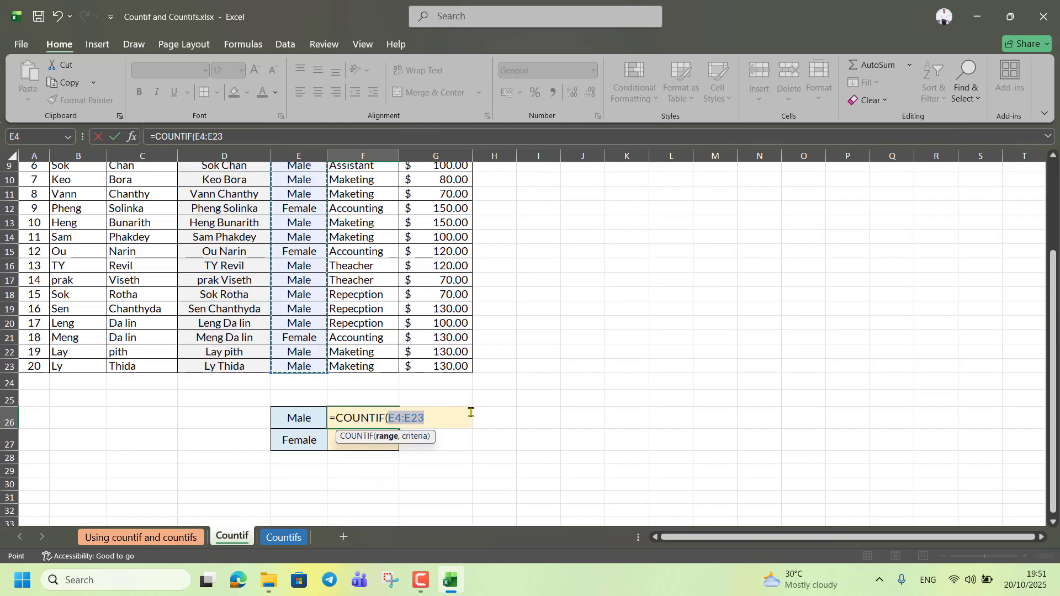
pyautogui.write(',')
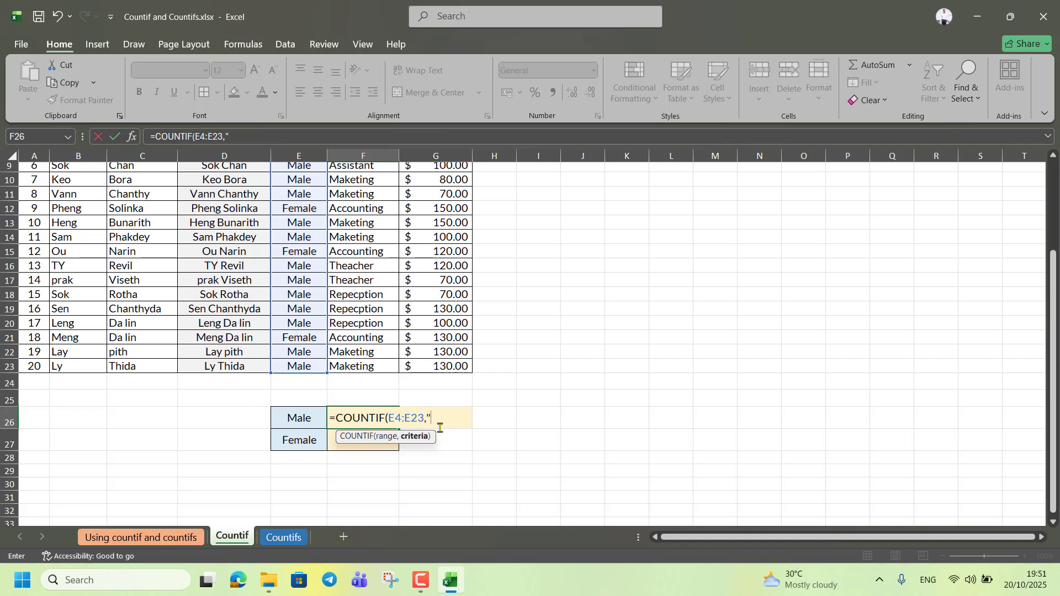
pyautogui.write('Male")')
pyautogui.press('Return')
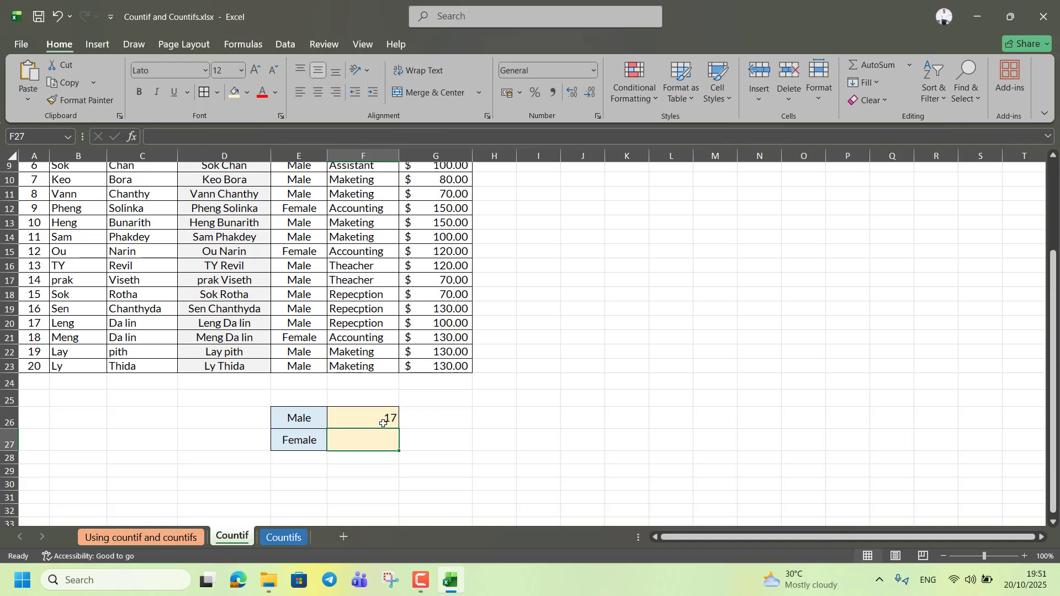
pyautogui.click(302, 421)
pyautogui.click(350, 422)
# Count the female staff in F27 with =COUNTIF(E4:E23,E27), using the Female label cell as the criterion
pyautogui.click(379, 440)
pyautogui.write('=')
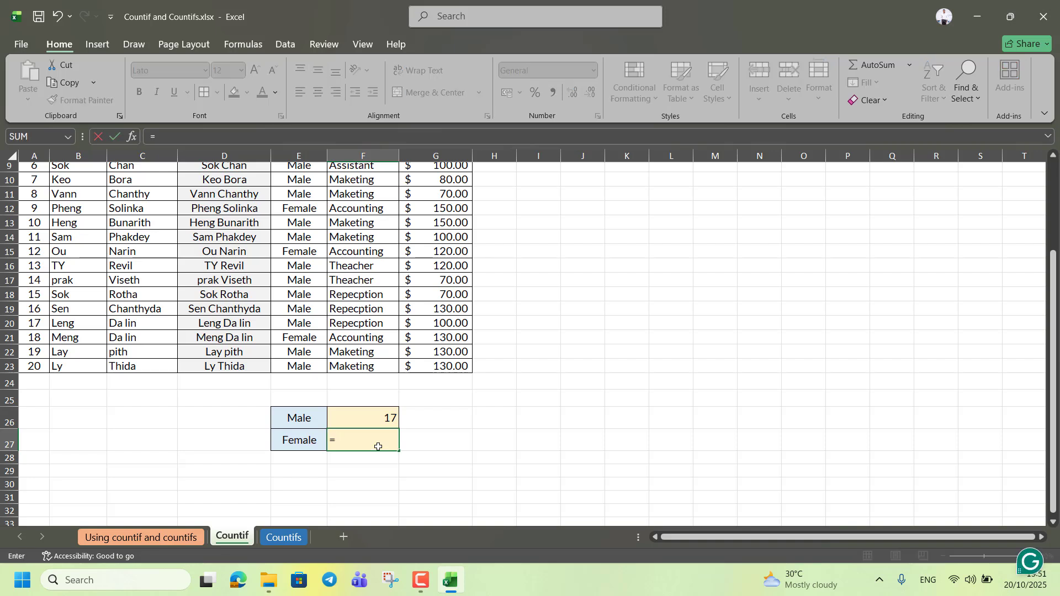
pyautogui.write('counf')
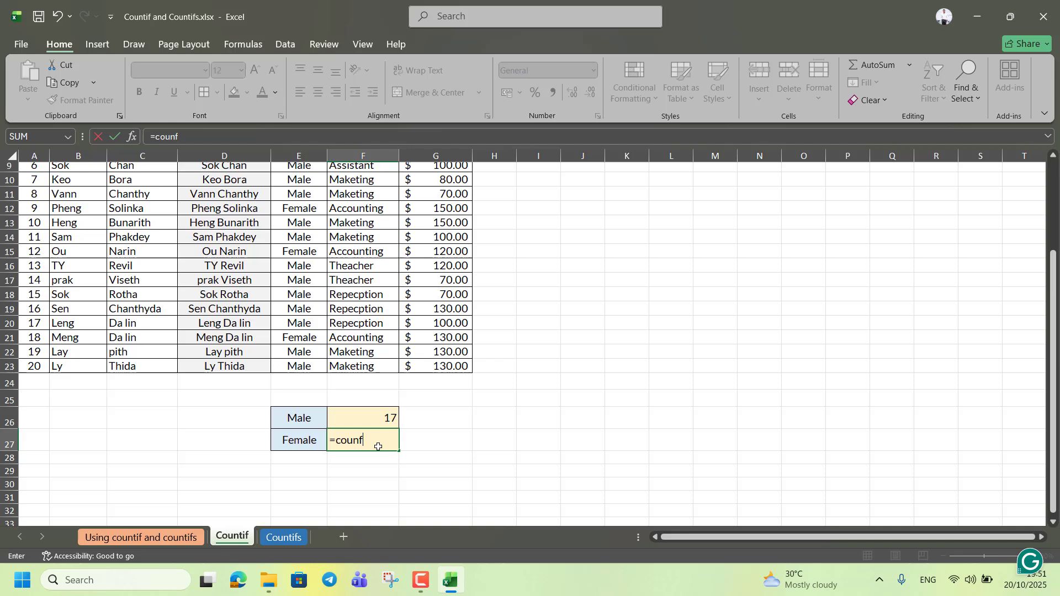
pyautogui.press('BackSpace')
pyautogui.write('tif')
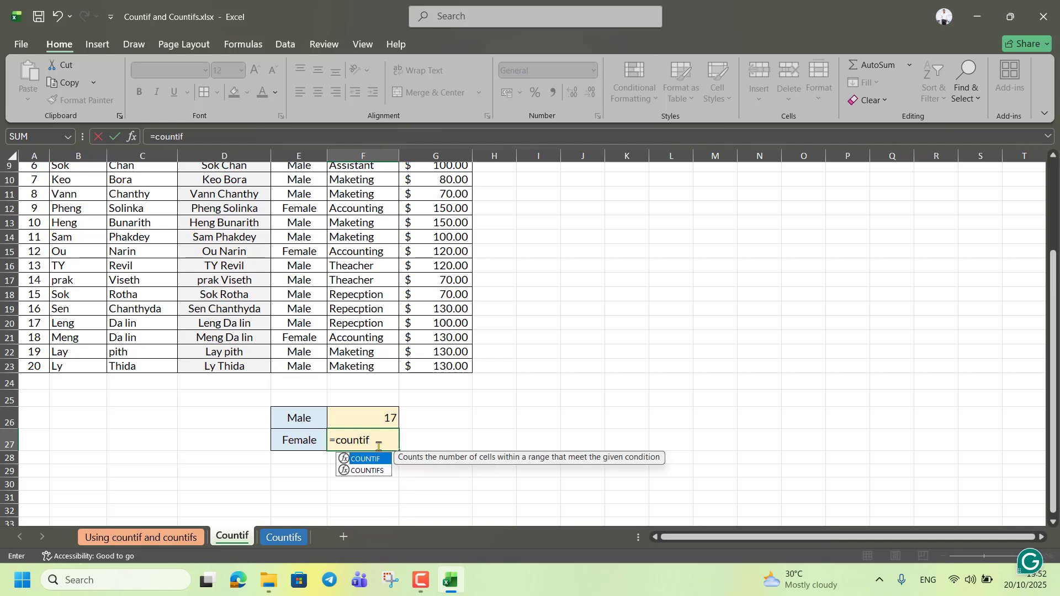
pyautogui.press('Tab')
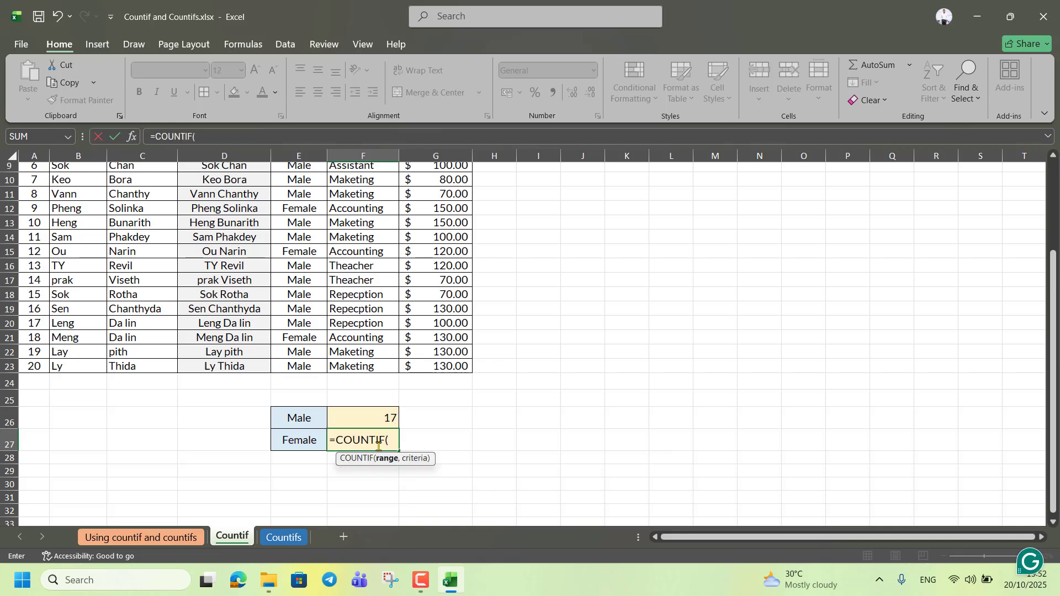
pyautogui.scroll(3, 379, 446)
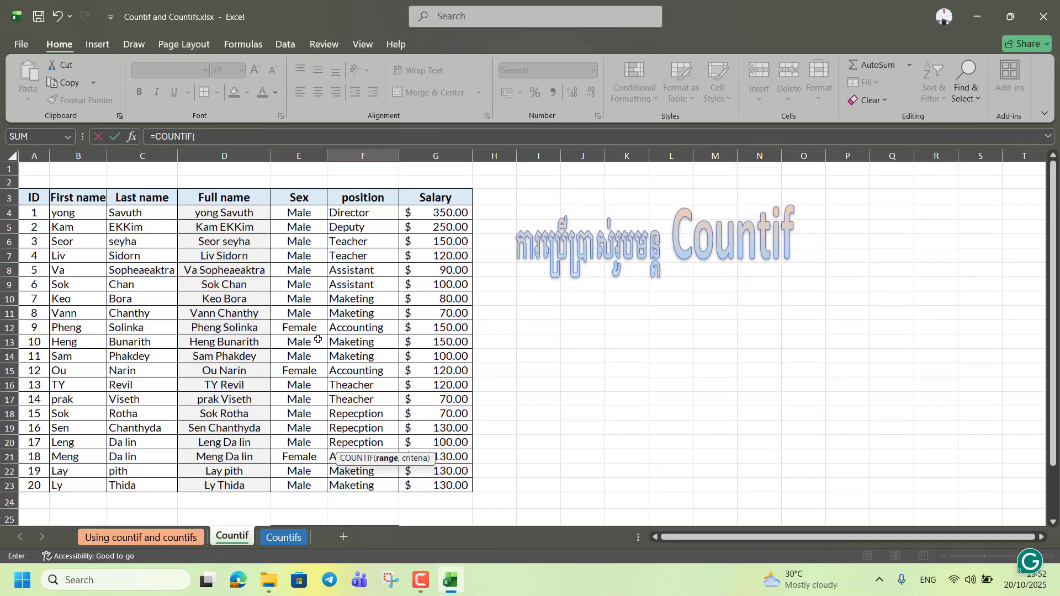
pyautogui.click(291, 211)
pyautogui.moveTo(291, 212); pyautogui.dragTo(285, 484)
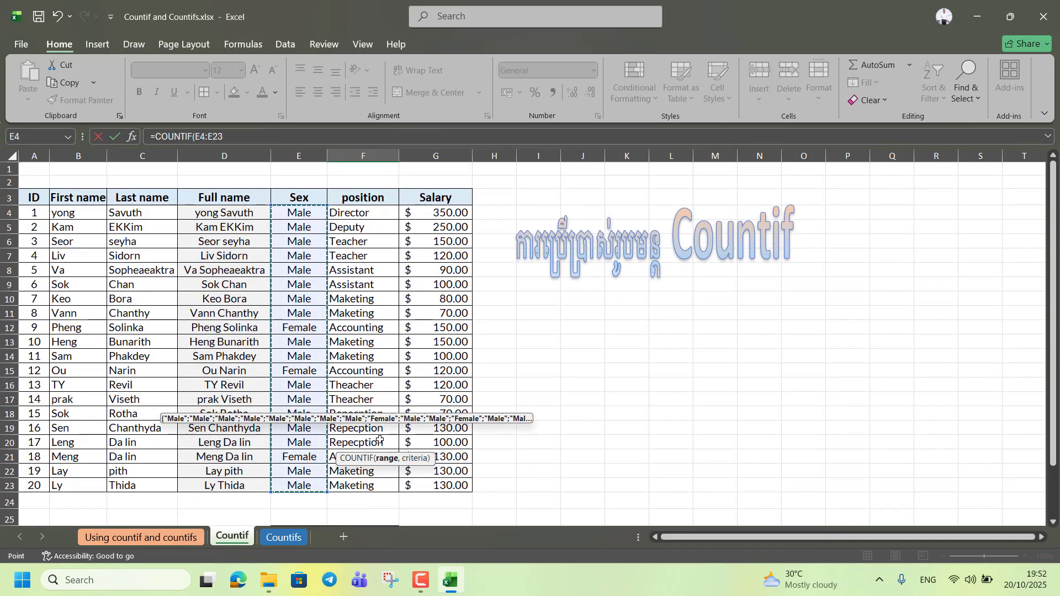
pyautogui.scroll(-4, 388, 445)
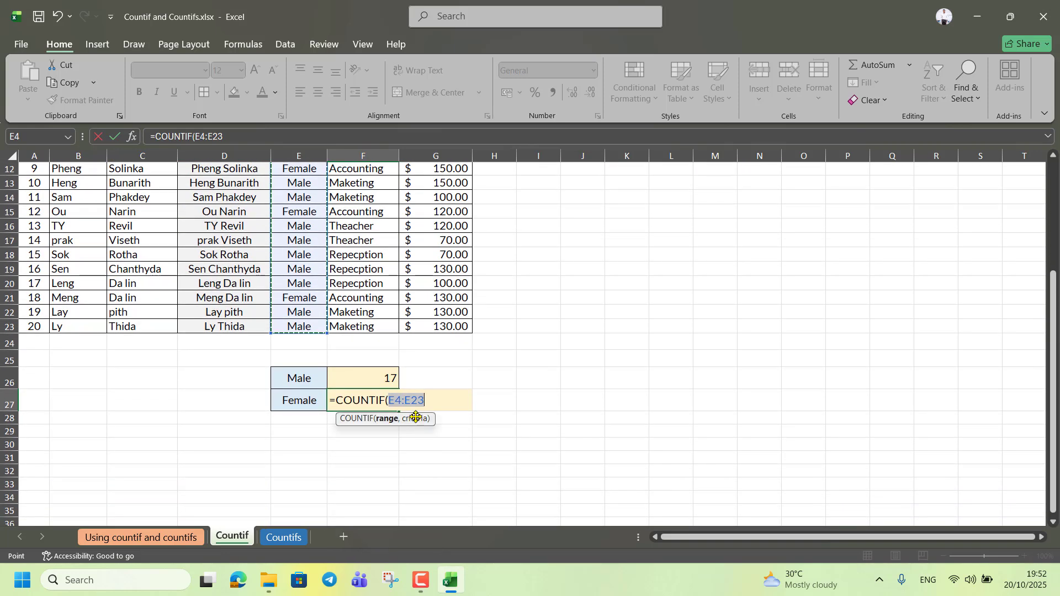
pyautogui.write(',')
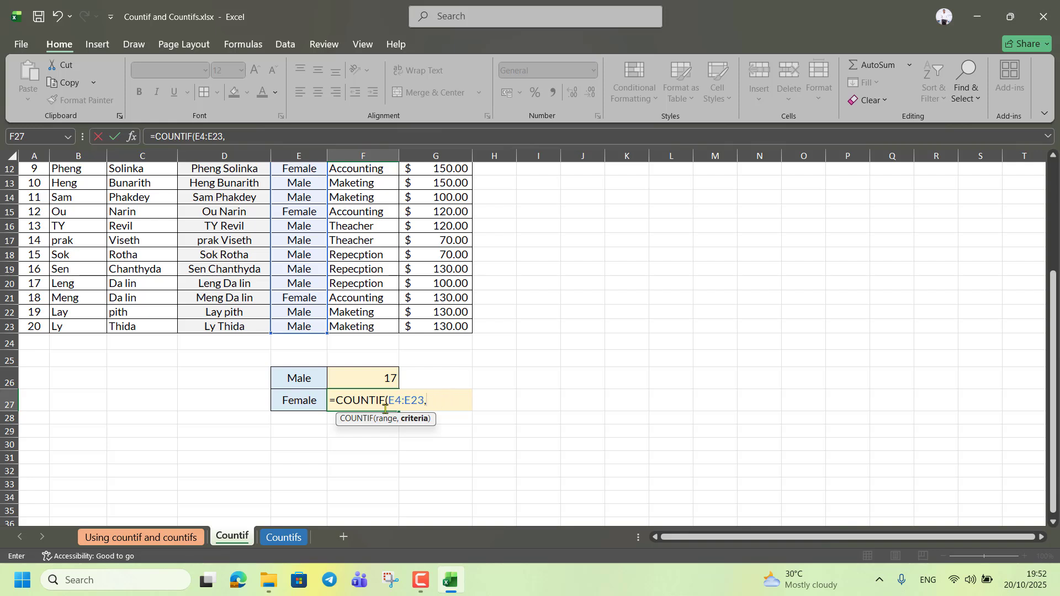
pyautogui.click(297, 404)
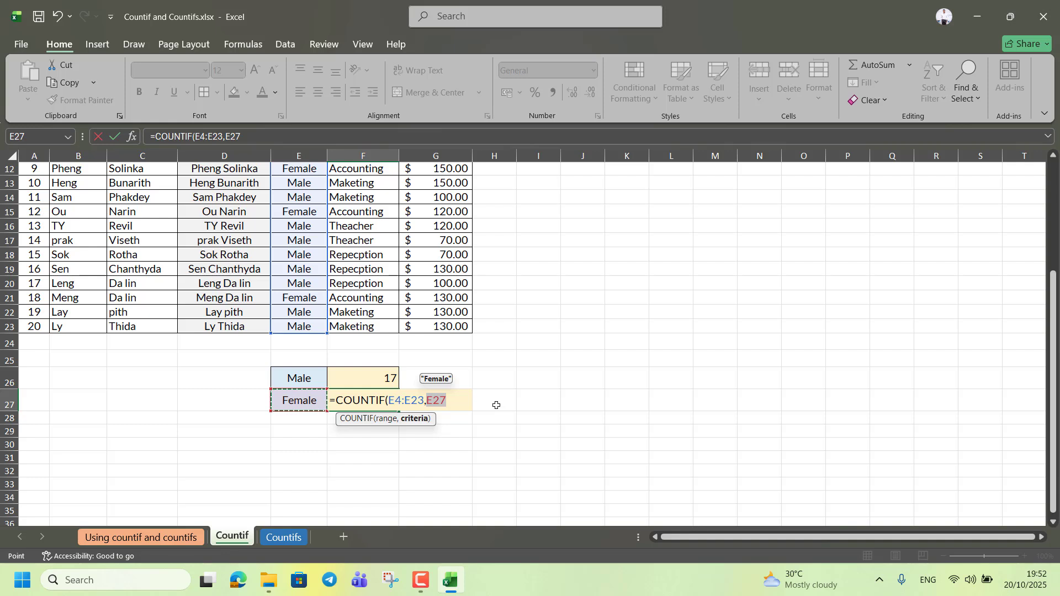
pyautogui.write(')')
pyautogui.press('Return')
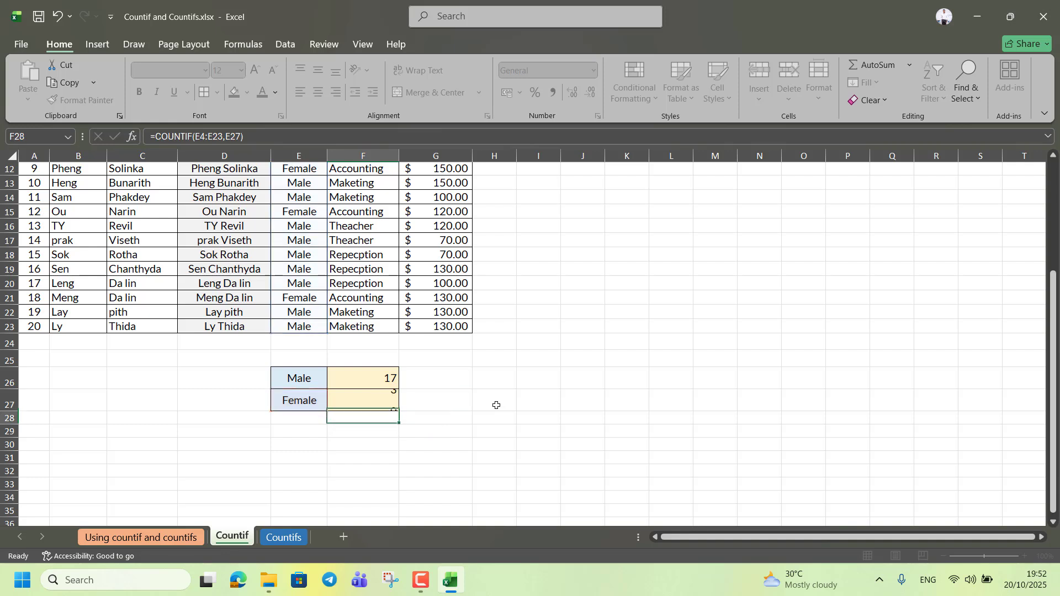
# Examine the criteria reference in the Female count formula in F27 and leave the formula as it is
pyautogui.doubleClick(369, 402)
pyautogui.click(450, 400)
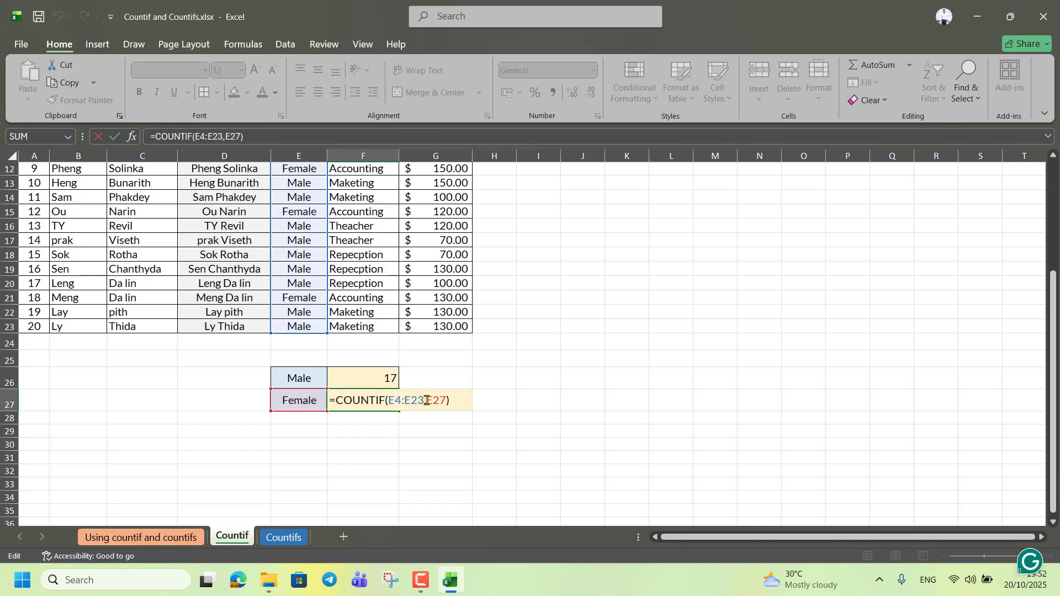
pyautogui.moveTo(427, 401); pyautogui.dragTo(448, 401)
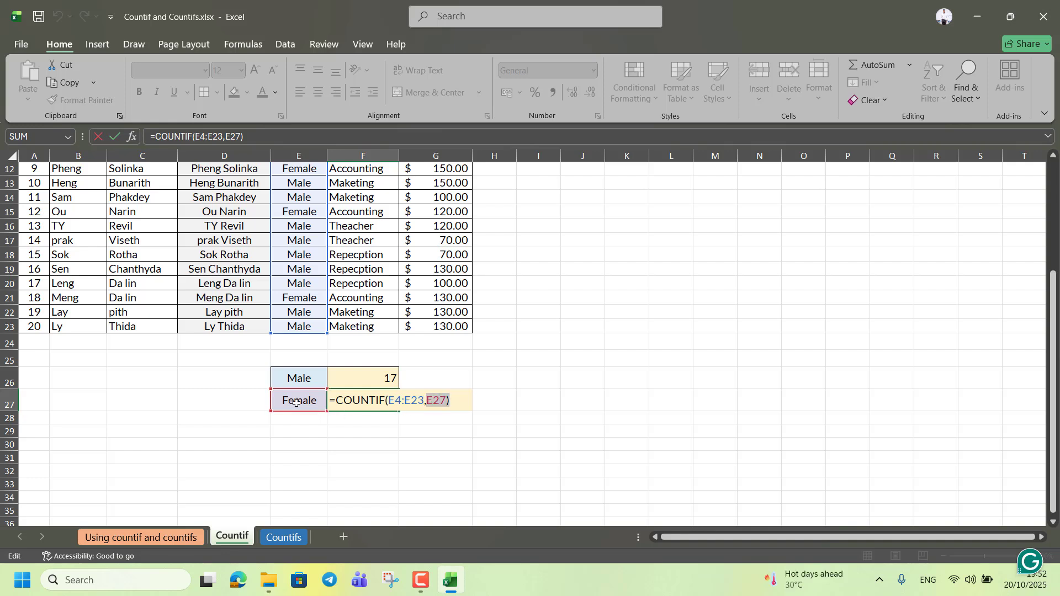
pyautogui.click(431, 402)
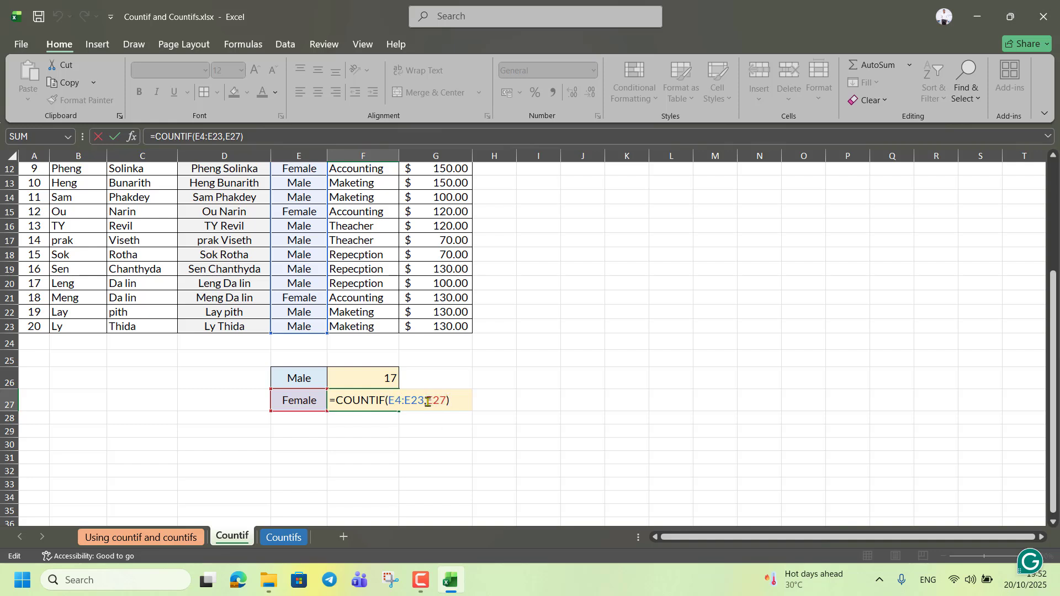
pyautogui.click(457, 402)
pyautogui.click(456, 443)
pyautogui.click(315, 407)
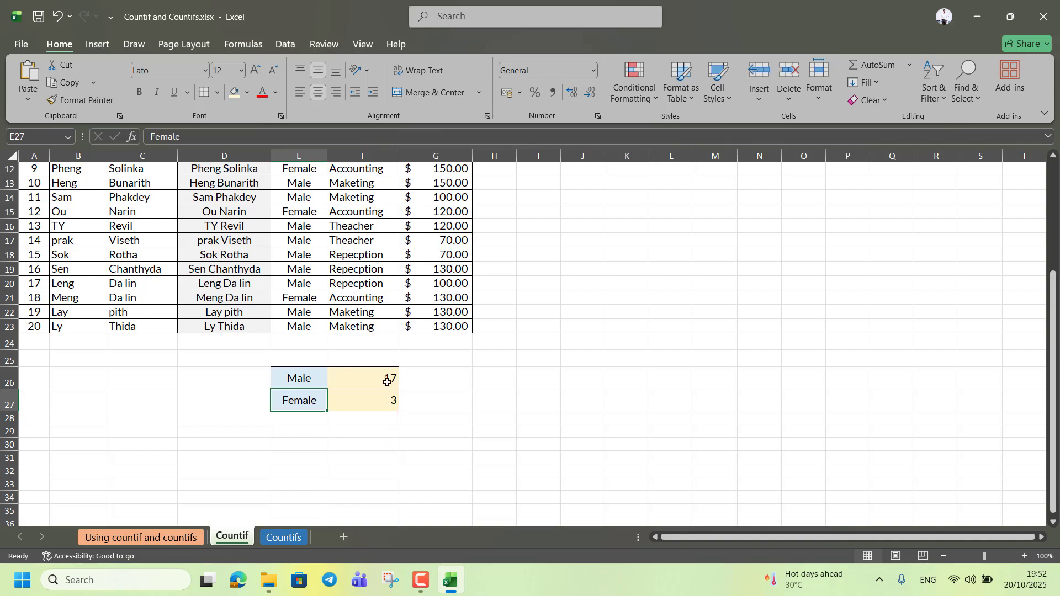
# Clear the Female count in F27 and examine the "Male" text criterion in F26's COUNTIF formula, leaving that formula as it is
pyautogui.click(381, 400)
pyautogui.press('Delete')
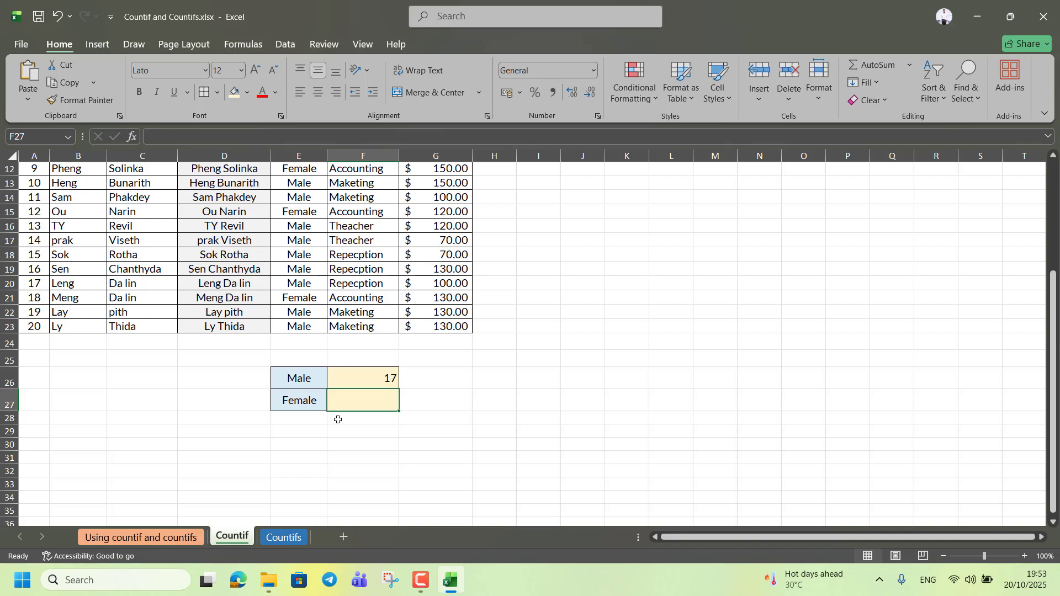
pyautogui.click(298, 406)
pyautogui.click(369, 381)
pyautogui.doubleClick(369, 381)
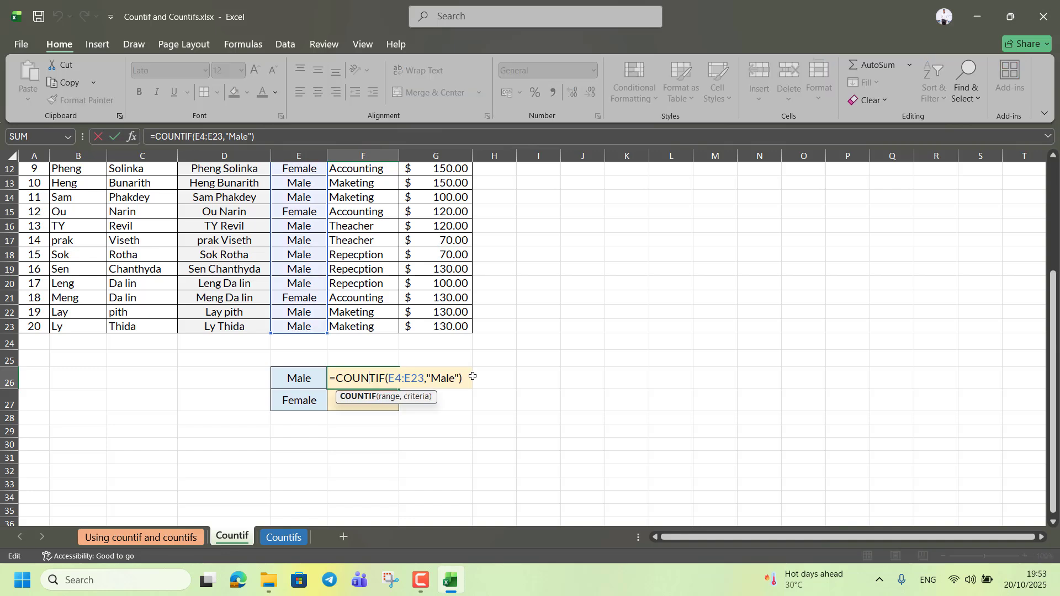
pyautogui.click(462, 382)
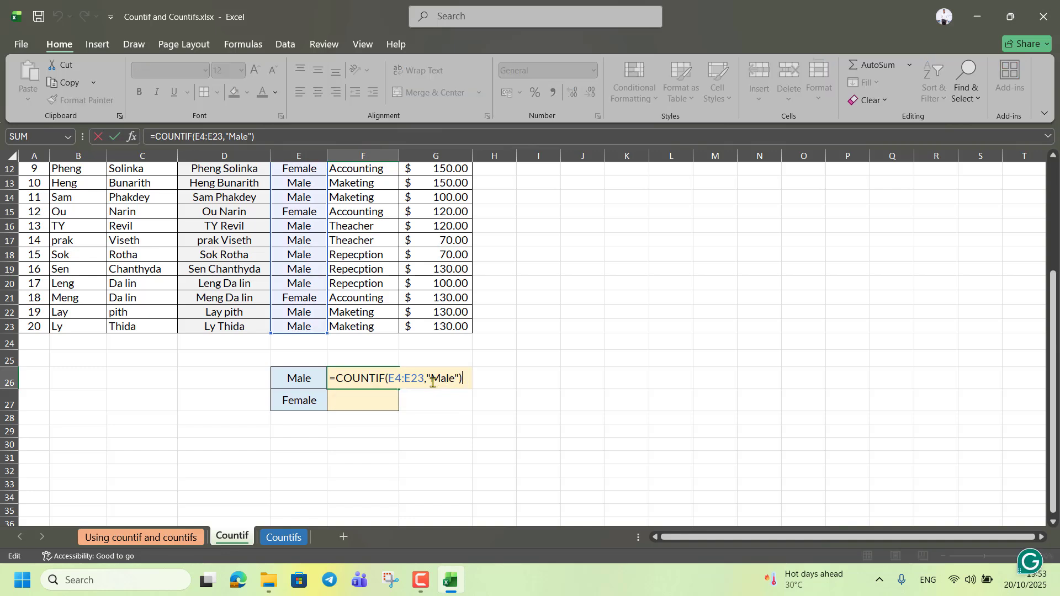
pyautogui.moveTo(431, 379); pyautogui.dragTo(467, 381)
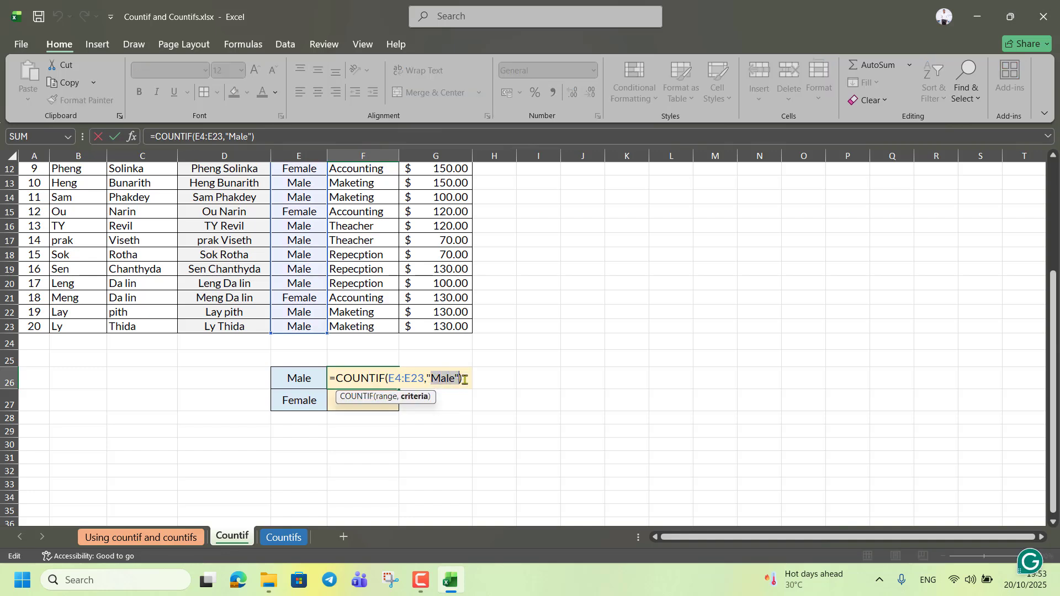
pyautogui.click(468, 386)
pyautogui.press('Return')
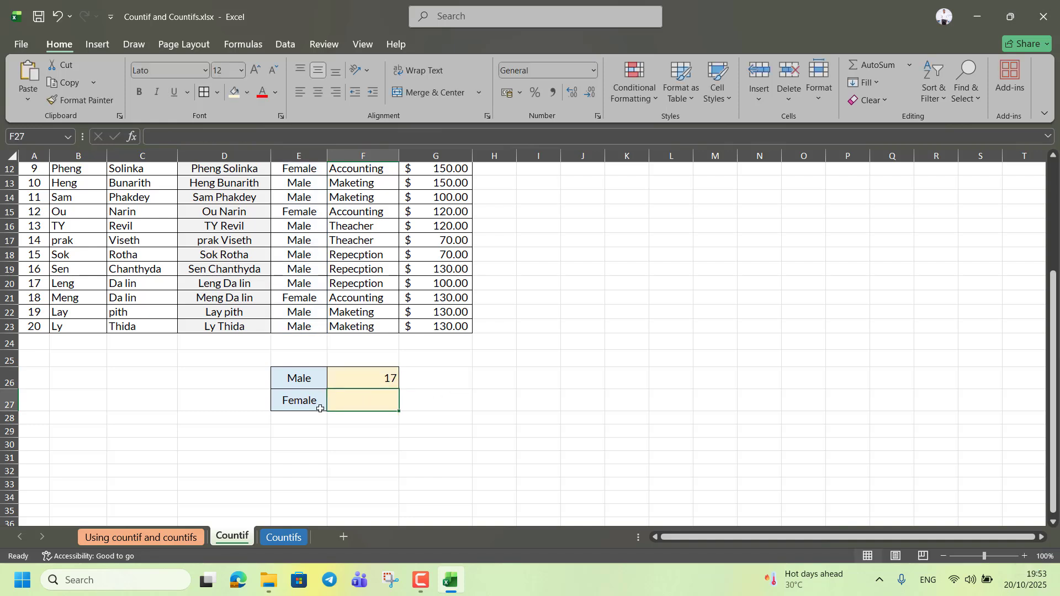
# Copy the Male count formula from F26 down into F27 and check the range the copy references
pyautogui.click(374, 383)
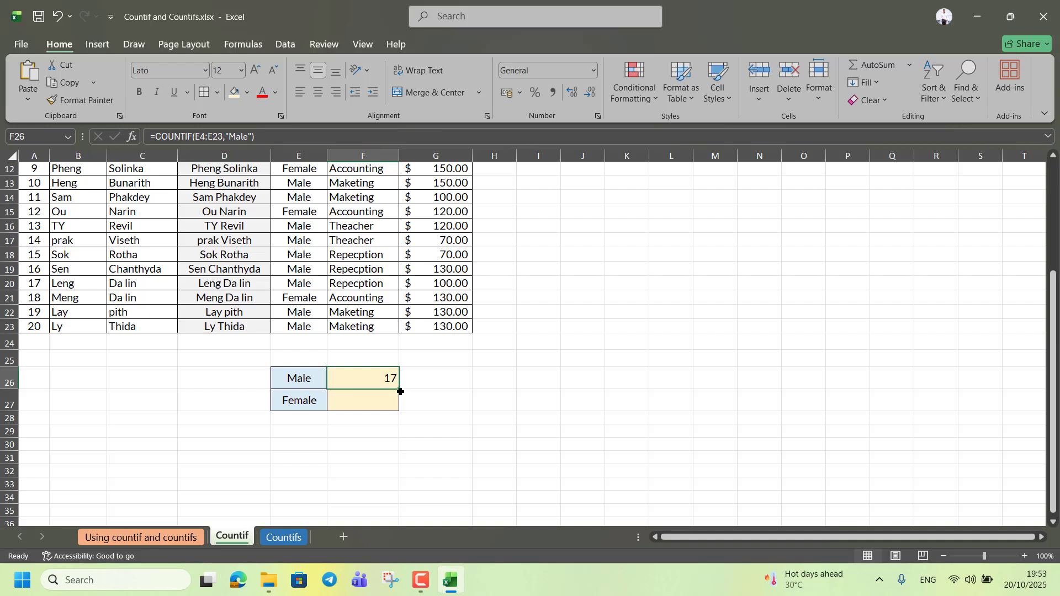
pyautogui.moveTo(400, 389); pyautogui.dragTo(398, 411)
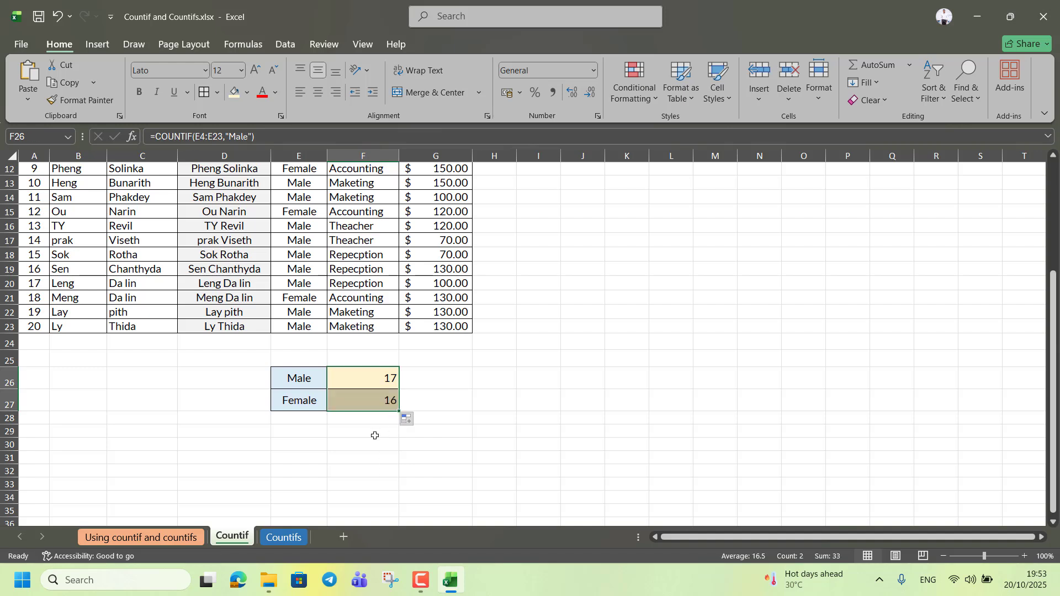
pyautogui.doubleClick(382, 409)
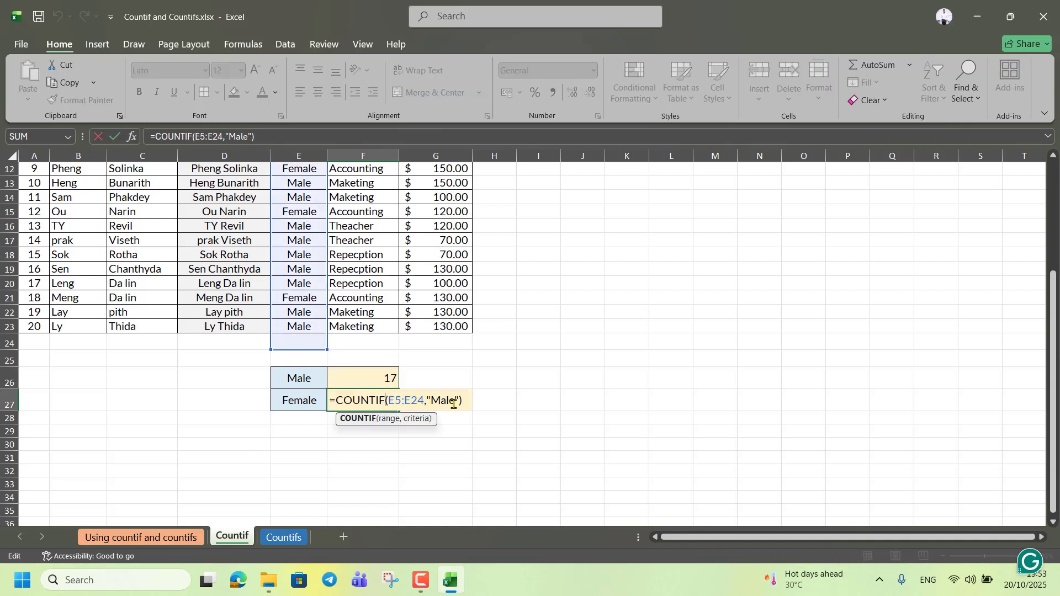
pyautogui.scroll(4, 384, 394)
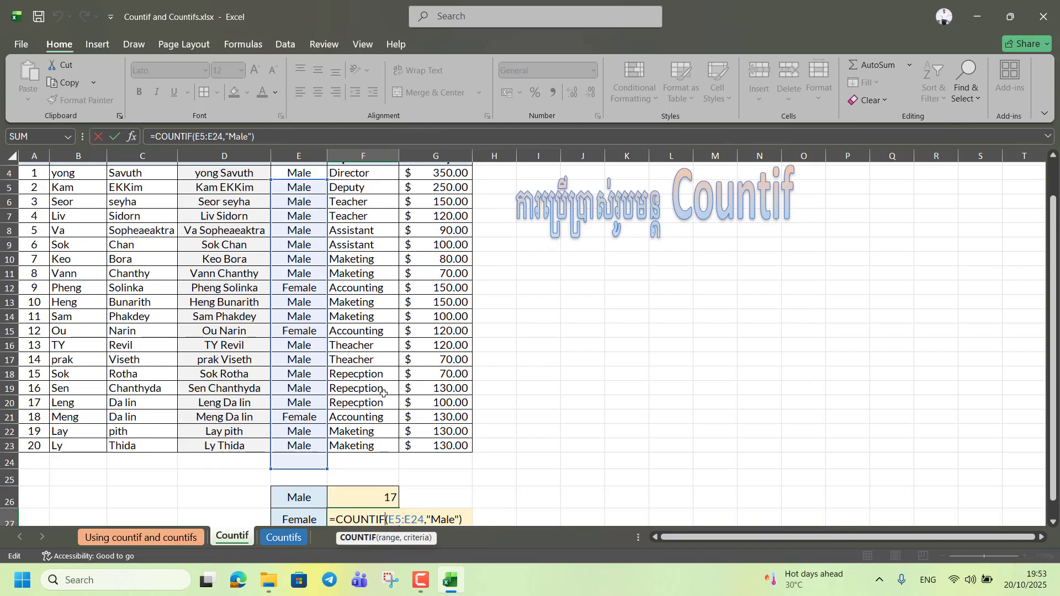
pyautogui.scroll(-3, 384, 394)
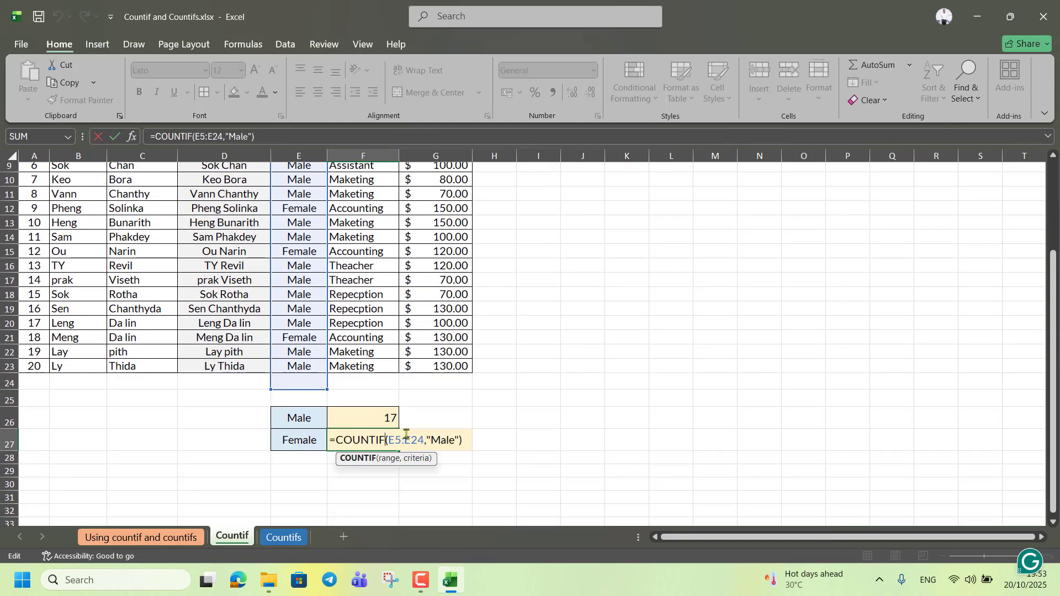
pyautogui.click(441, 484)
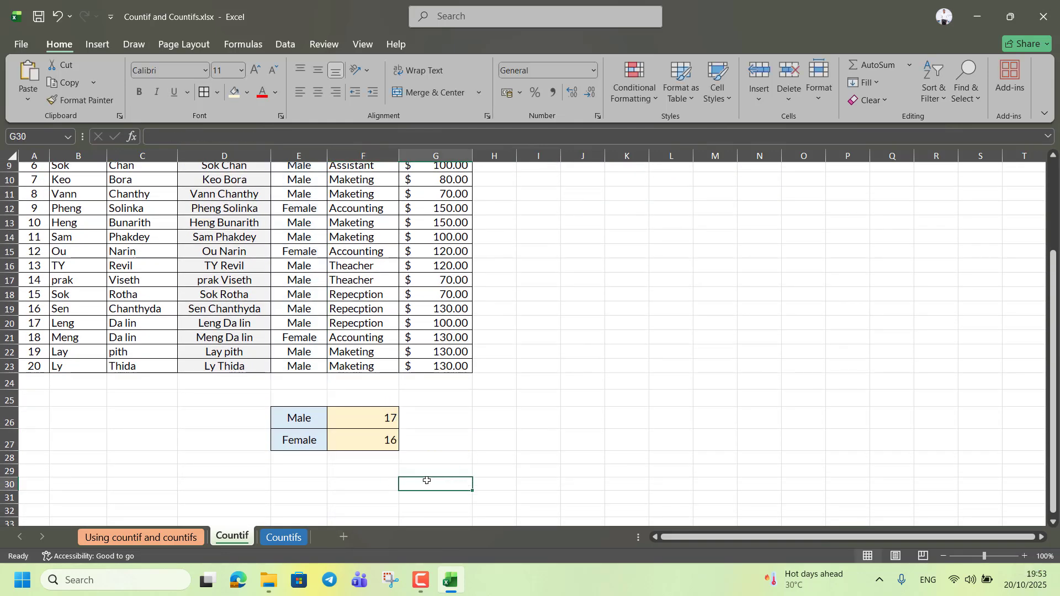
# Compare F27's referenced range with the Sex column and change the formula's criterion to "Female"
pyautogui.doubleClick(385, 440)
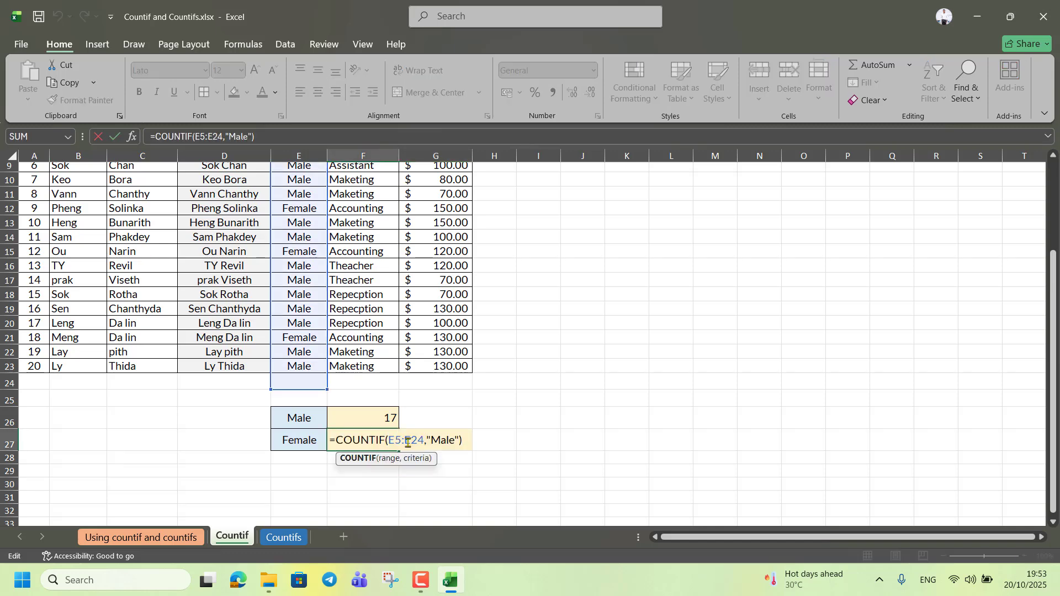
pyautogui.scroll(3, 346, 360)
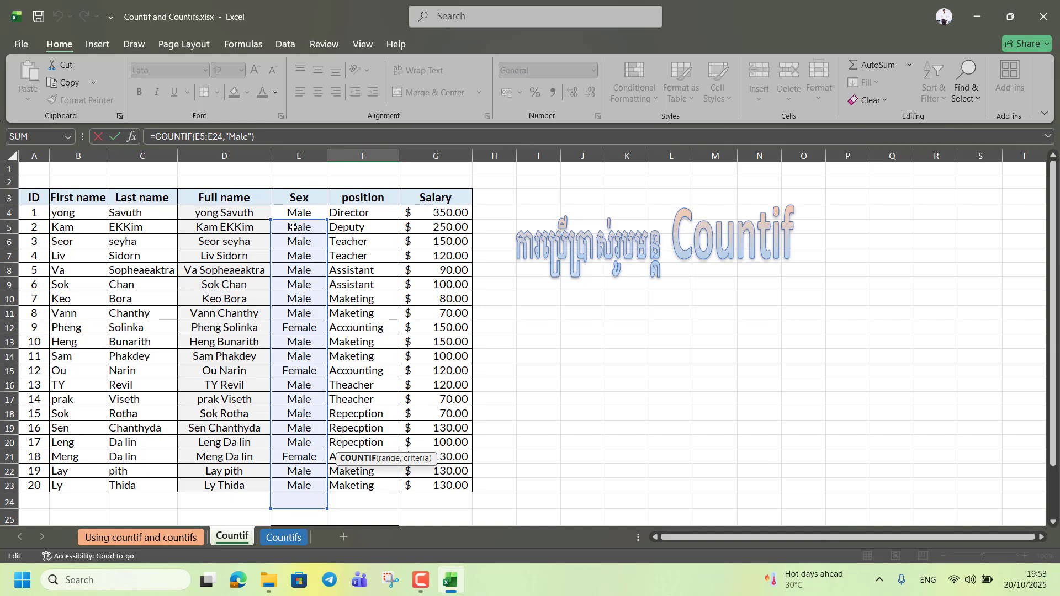
pyautogui.scroll(-4, 452, 421)
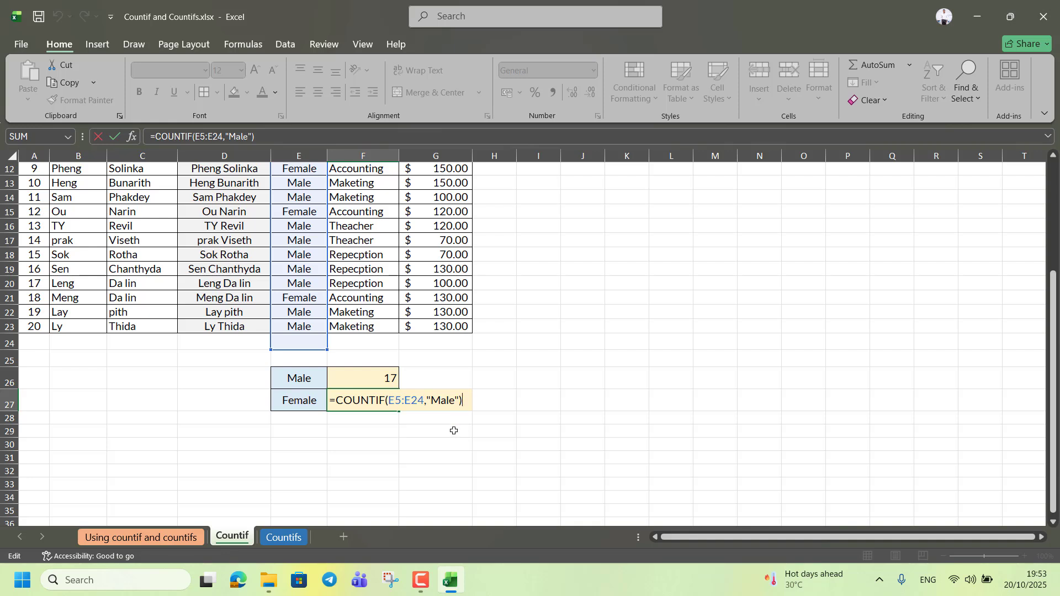
pyautogui.press('BackSpace')
pyautogui.press('BackSpace')
pyautogui.press('BackSpace')
pyautogui.press('BackSpace')
pyautogui.press('BackSpace')
pyautogui.press('BackSpace')
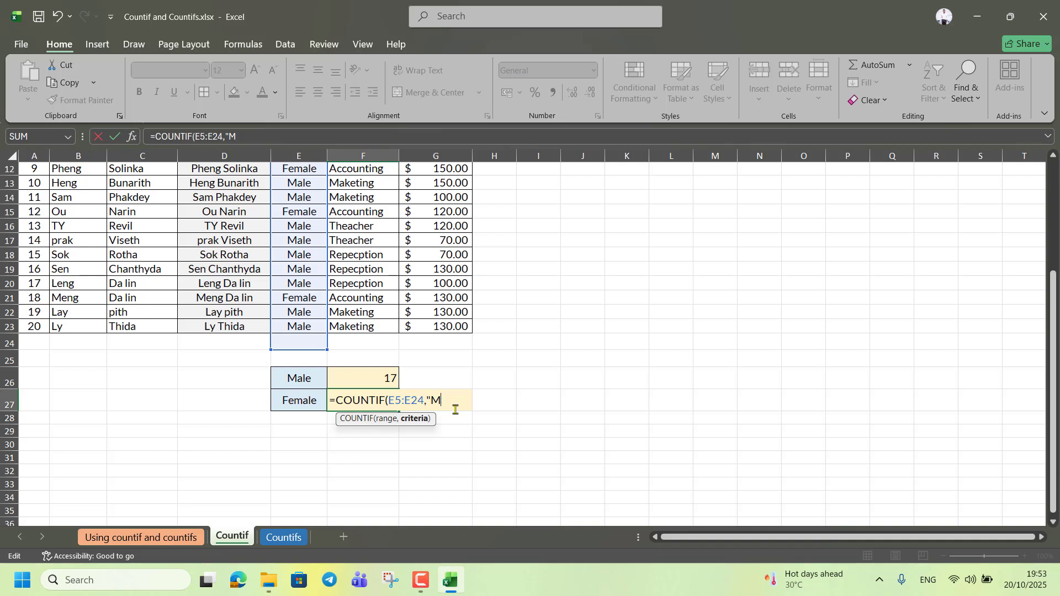
pyautogui.write('Fema')
pyautogui.press('BackSpace')
pyautogui.write('le")')
pyautogui.press('Return')
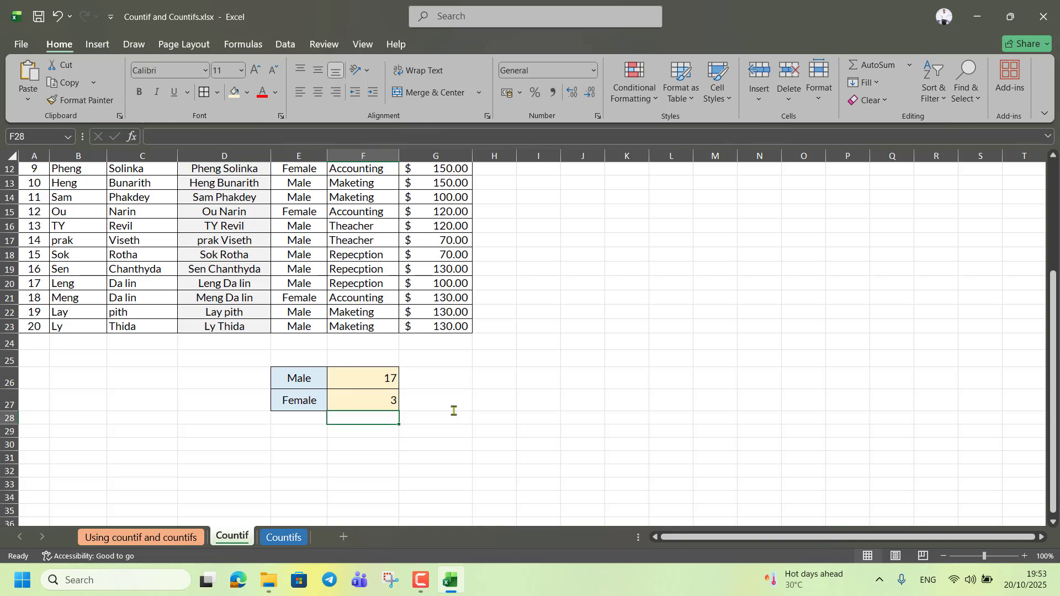
# Switch to the Countifs sheet and look over its title, staff table and the position by Male/Female summary table
pyautogui.click(390, 402)
pyautogui.scroll(3, 414, 422)
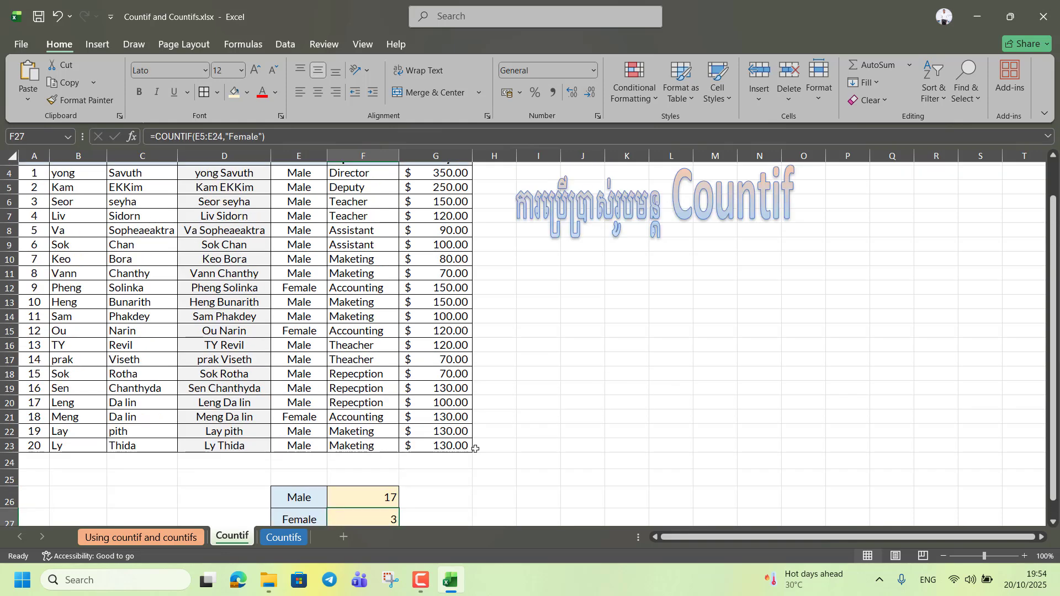
pyautogui.click(283, 537)
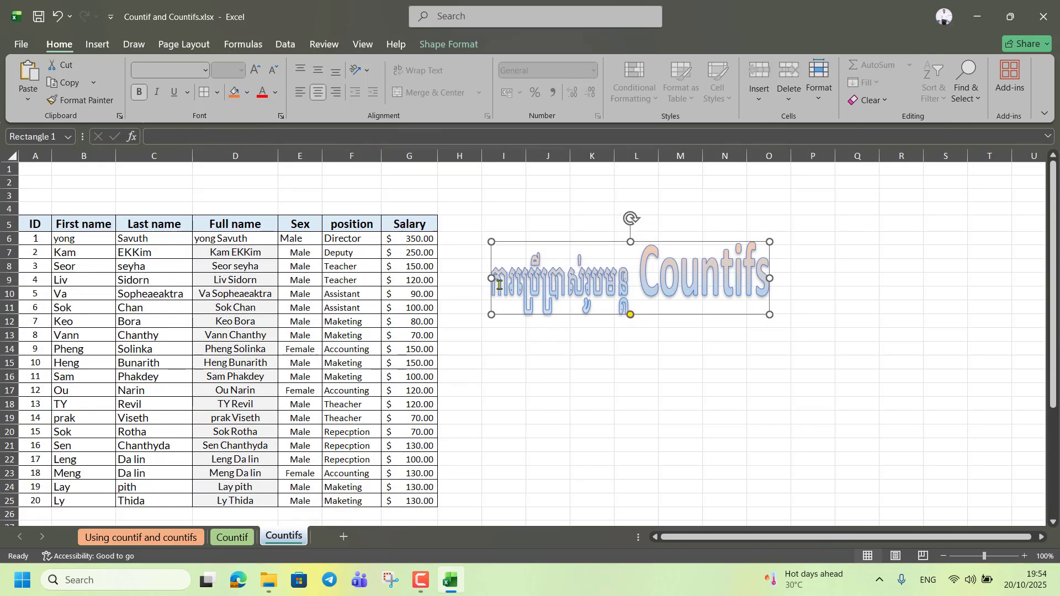
pyautogui.moveTo(498, 285); pyautogui.dragTo(734, 284)
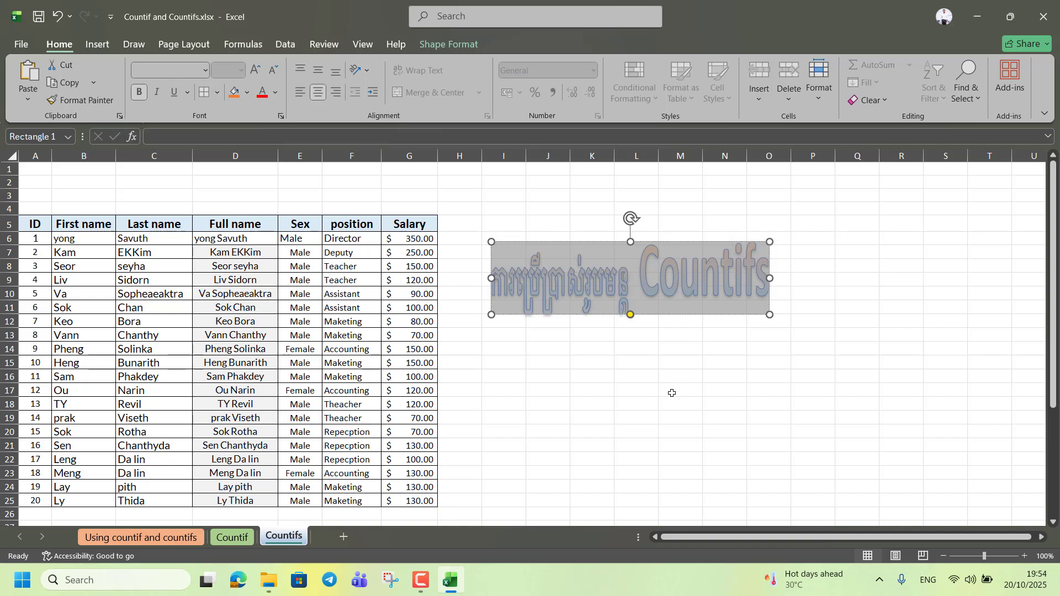
pyautogui.click(681, 418)
pyautogui.scroll(-2, 502, 396)
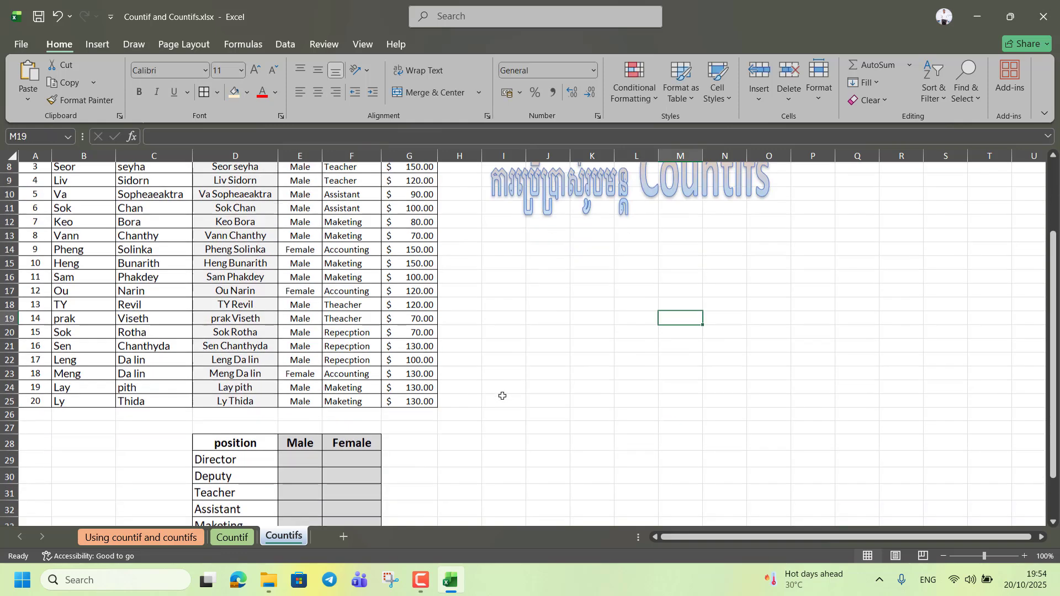
pyautogui.scroll(-1, 502, 395)
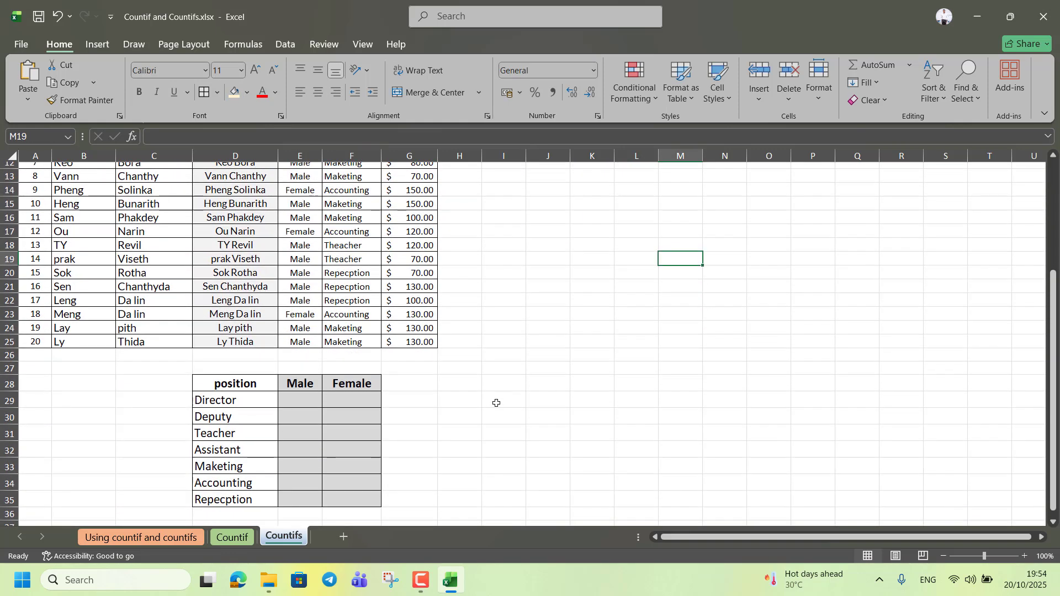
pyautogui.scroll(1, 490, 408)
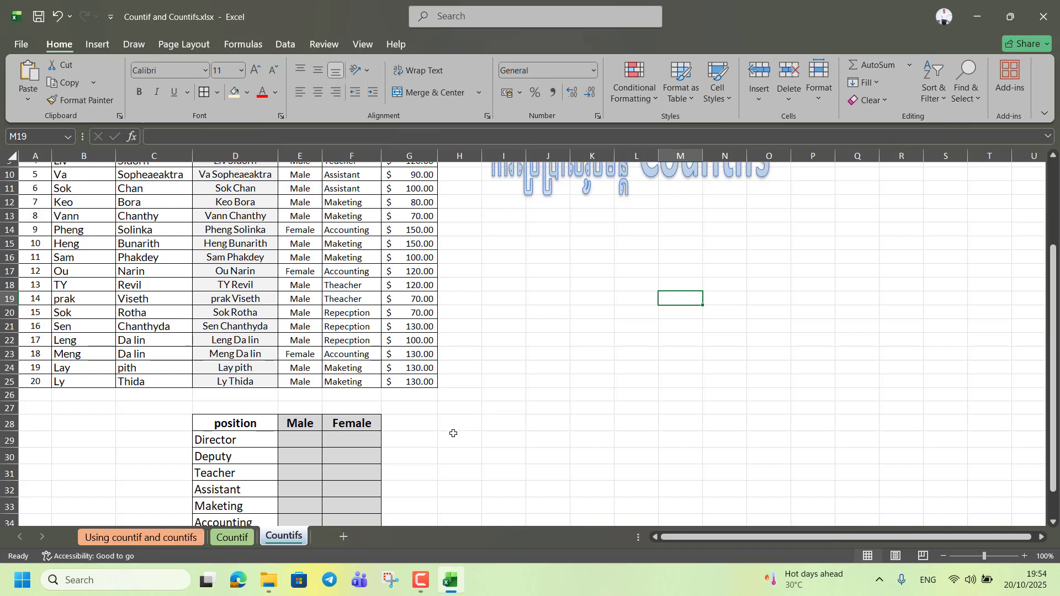
pyautogui.click(294, 429)
pyautogui.click(224, 440)
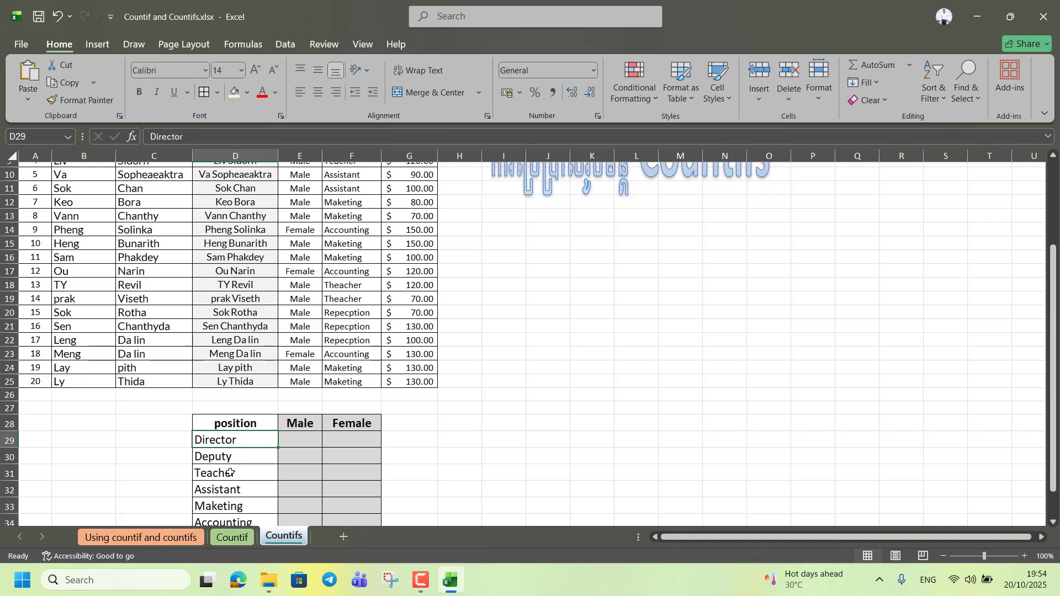
# Begin a COUNTIFS formula in E29, the Male cell of the Director row in the summary table
pyautogui.click(290, 441)
pyautogui.scroll(1, 322, 434)
pyautogui.scroll(3, 322, 434)
pyautogui.scroll(-3, 319, 431)
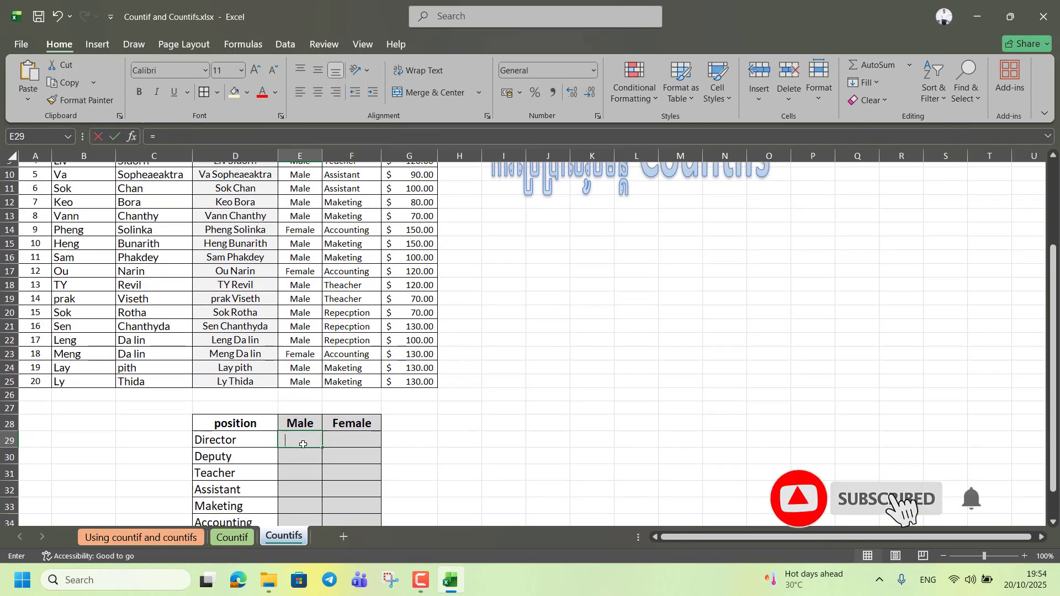
pyautogui.write('=coun')
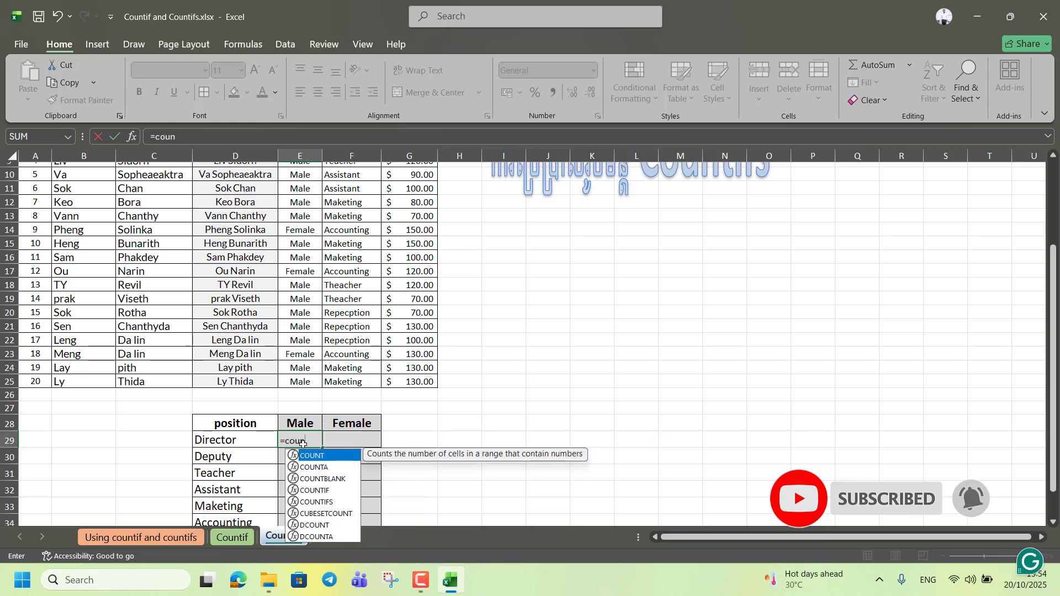
pyautogui.write('ti')
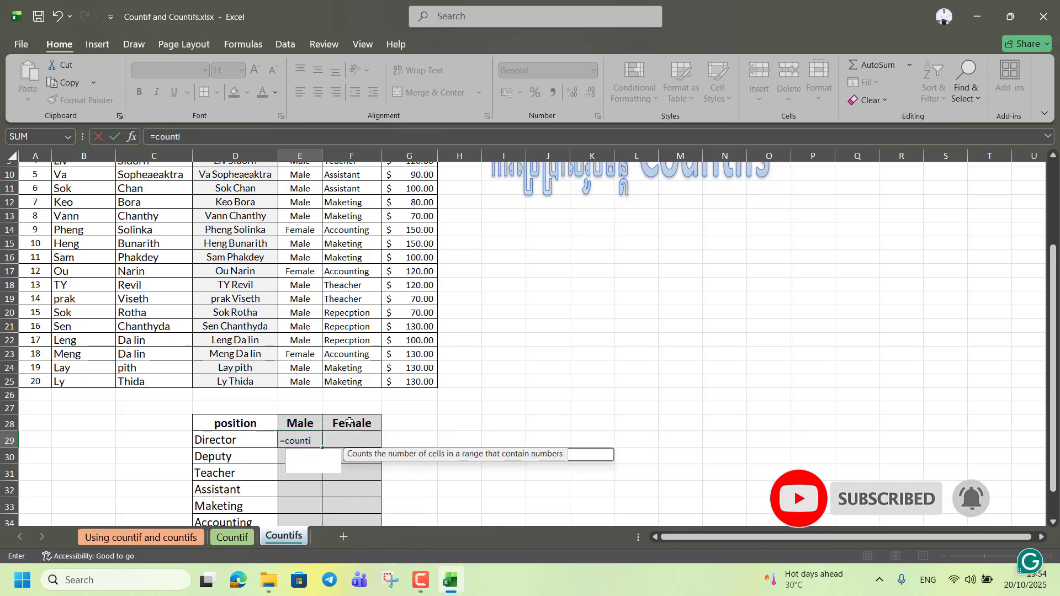
pyautogui.write('fs')
pyautogui.press('Tab')
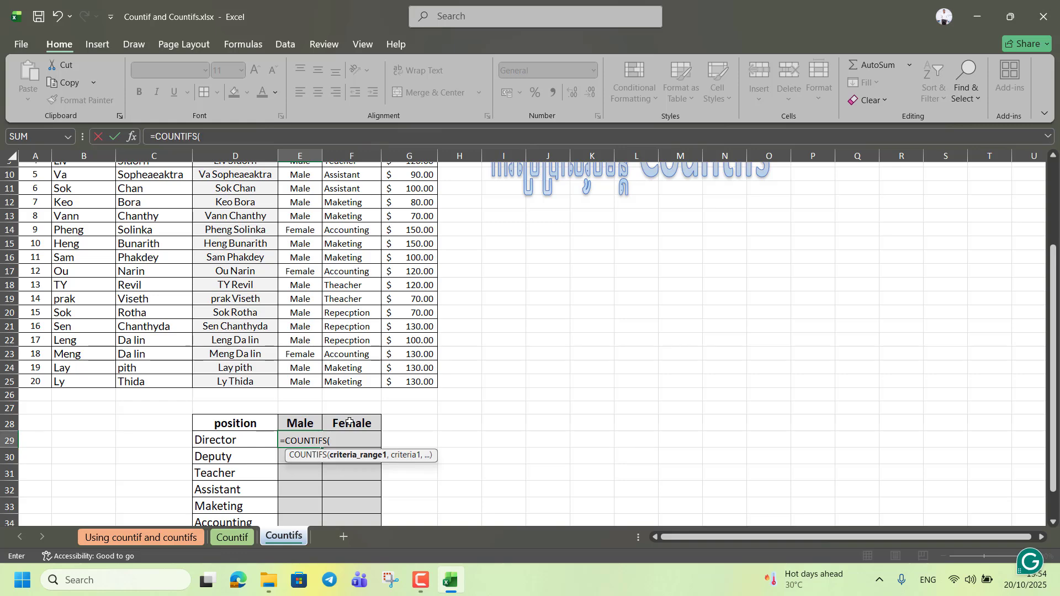
# Set the Sex column as the formula's first criteria range, locked as the absolute reference $E$6:$E$25
pyautogui.scroll(3, 349, 422)
pyautogui.scroll(-3, 348, 430)
pyautogui.scroll(2, 348, 443)
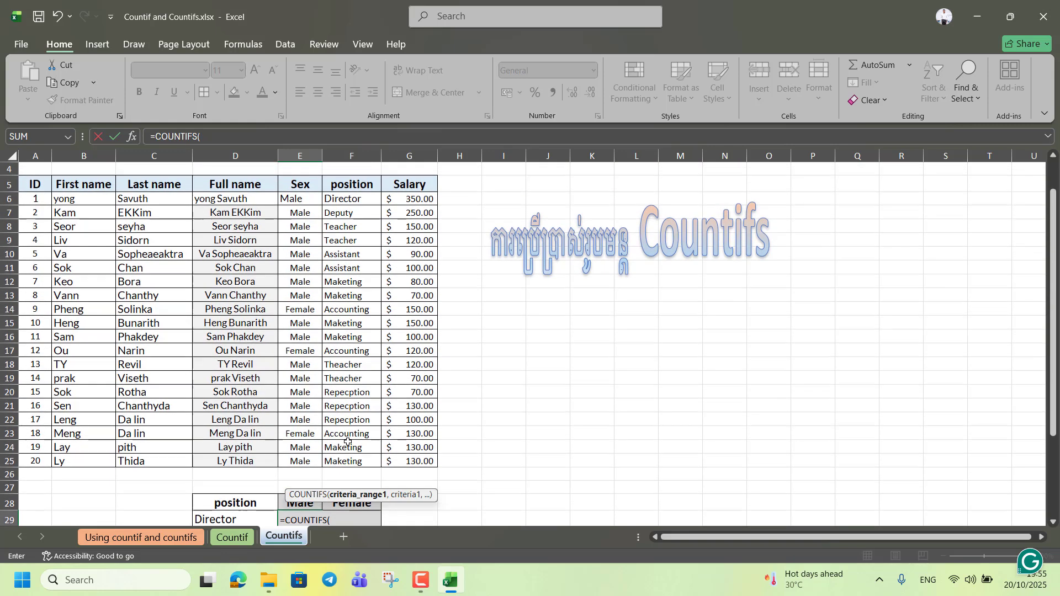
pyautogui.moveTo(300, 198); pyautogui.dragTo(302, 461)
pyautogui.scroll(-2, 364, 424)
pyautogui.scroll(-1, 364, 424)
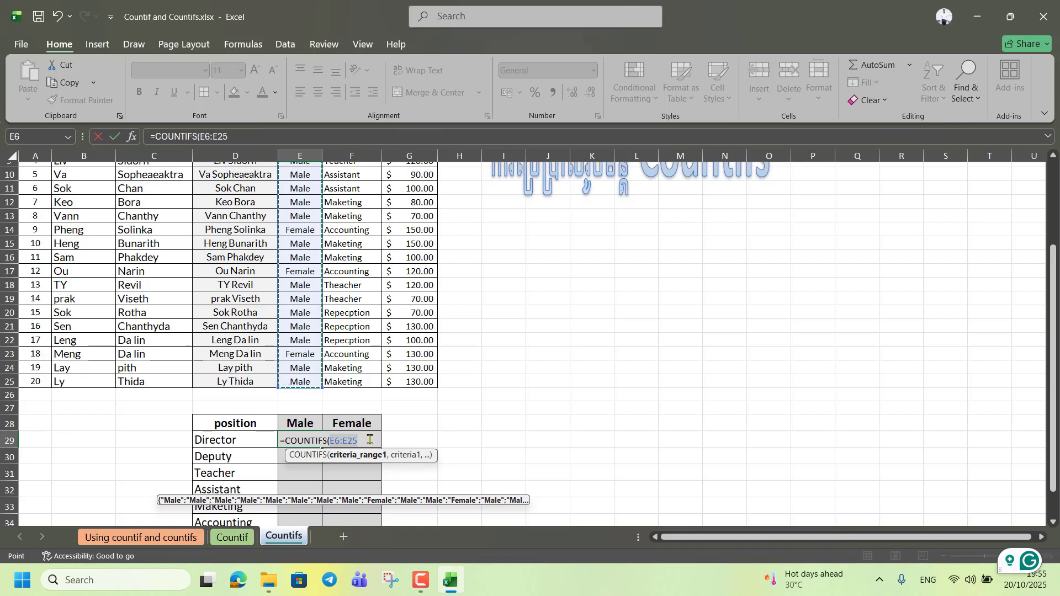
pyautogui.scroll(-2, 359, 420)
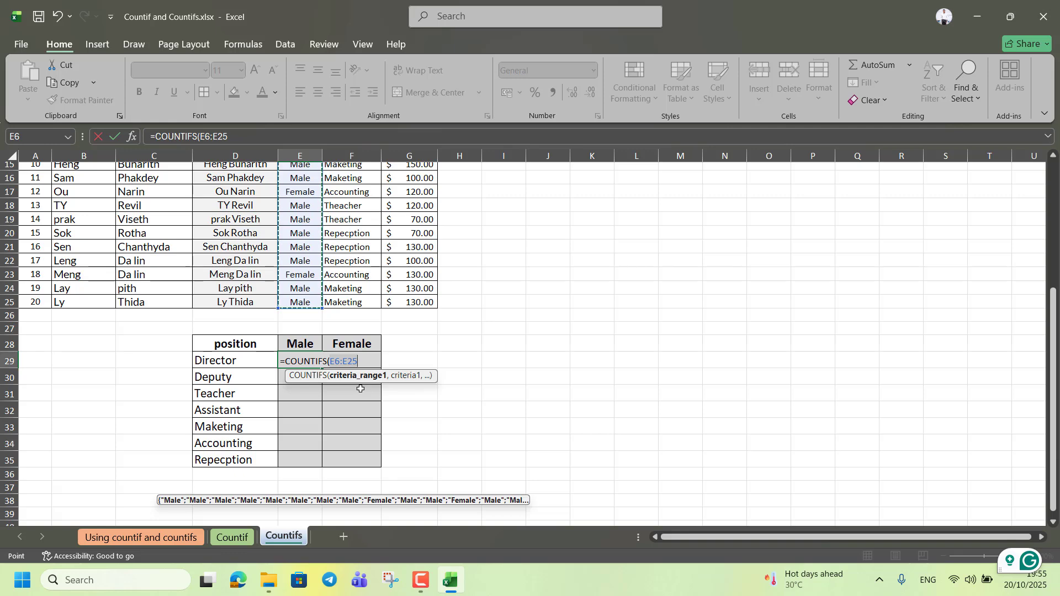
pyautogui.press('F4')
pyautogui.write(',')
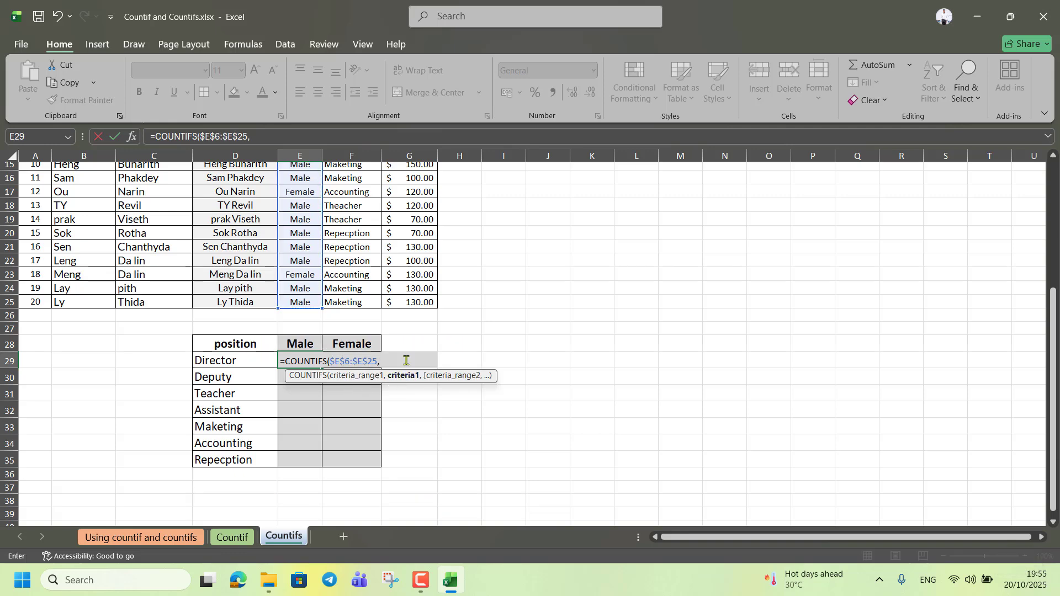
# Enter "Male" as the first criterion and add the position column as the second criteria range, locked as $F$6:$F$25
pyautogui.scroll(1, 406, 360)
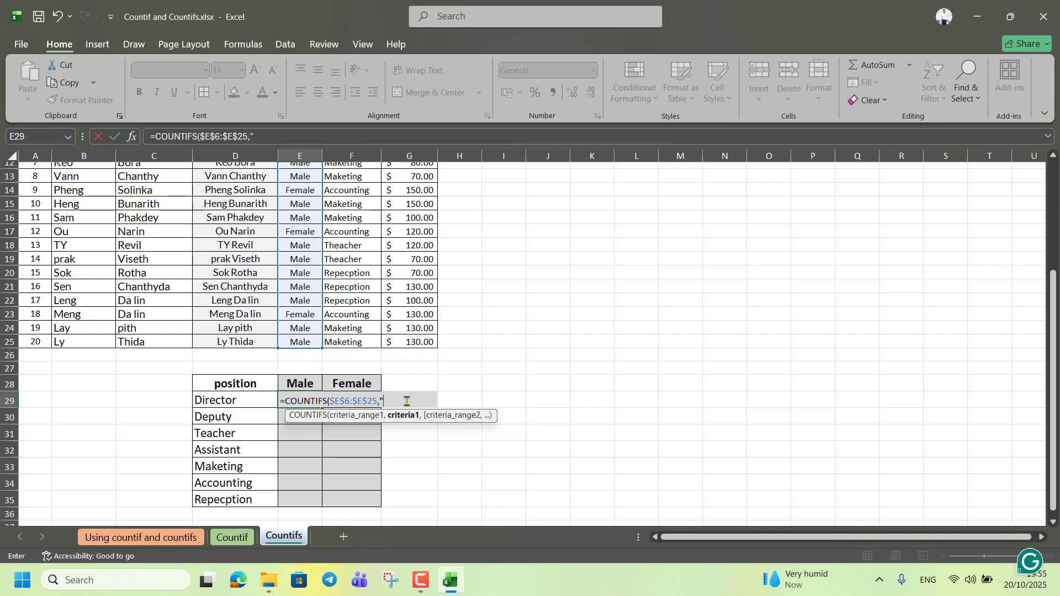
pyautogui.write('"Male",')
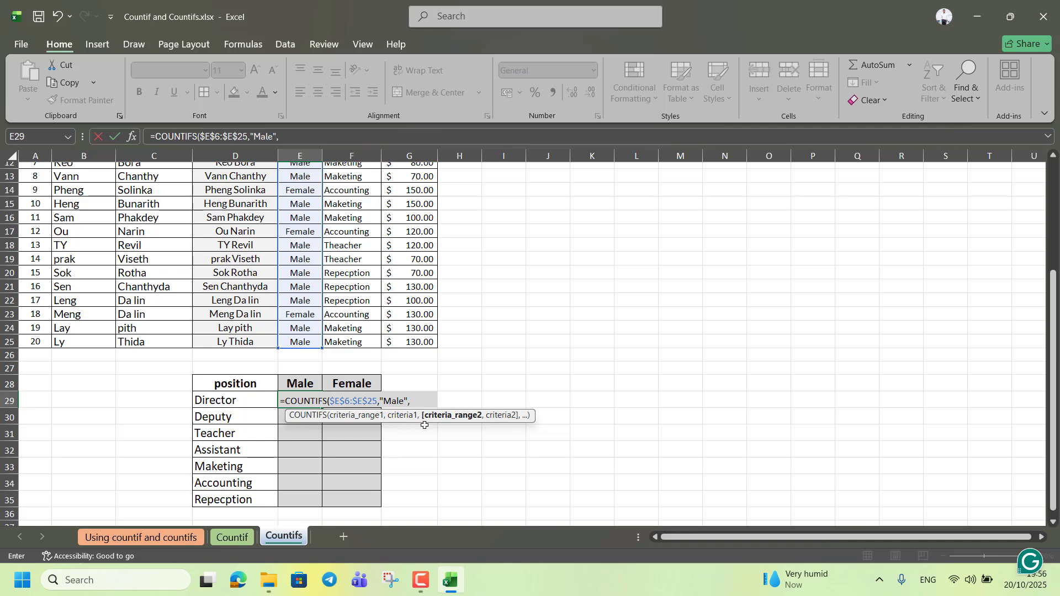
pyautogui.scroll(4, 426, 375)
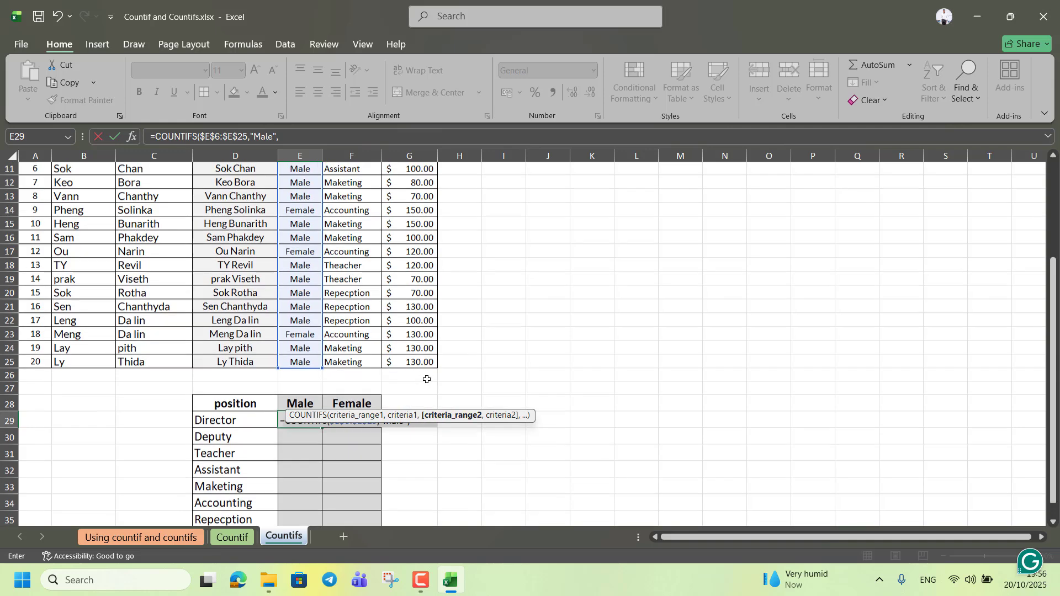
pyautogui.moveTo(339, 239); pyautogui.dragTo(356, 500)
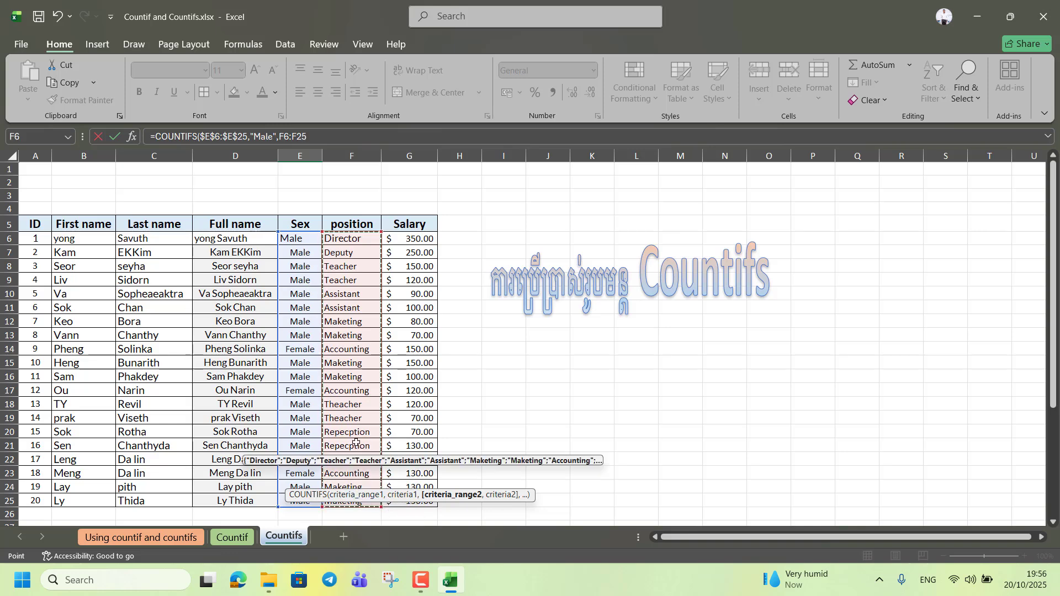
pyautogui.scroll(-4, 424, 431)
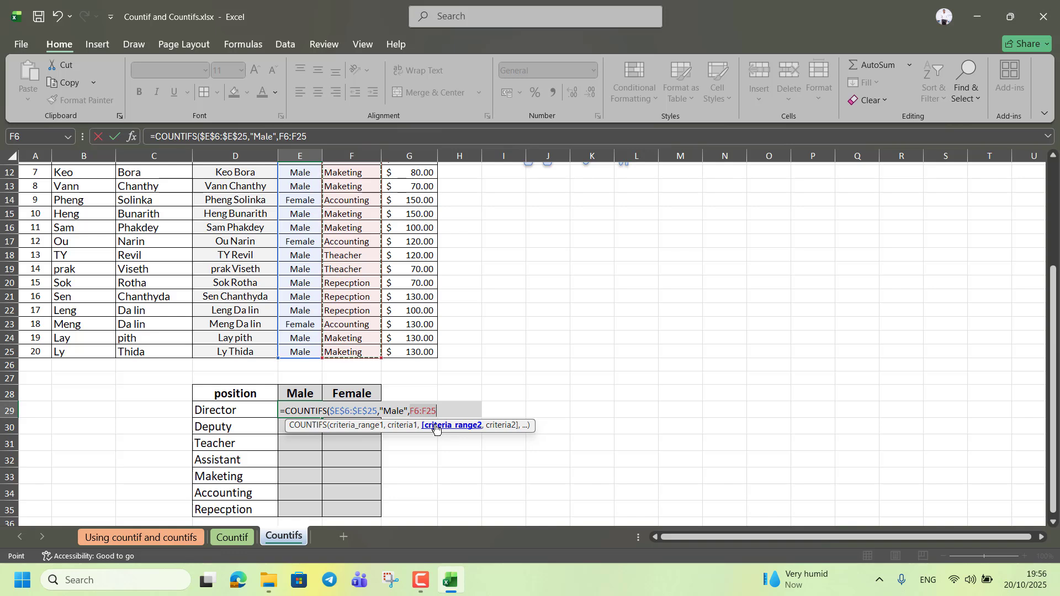
pyautogui.press('F4')
# Use the Director label cell D29 as the second criterion and complete the COUNTIFS formula in E29
pyautogui.write(',"Dir')
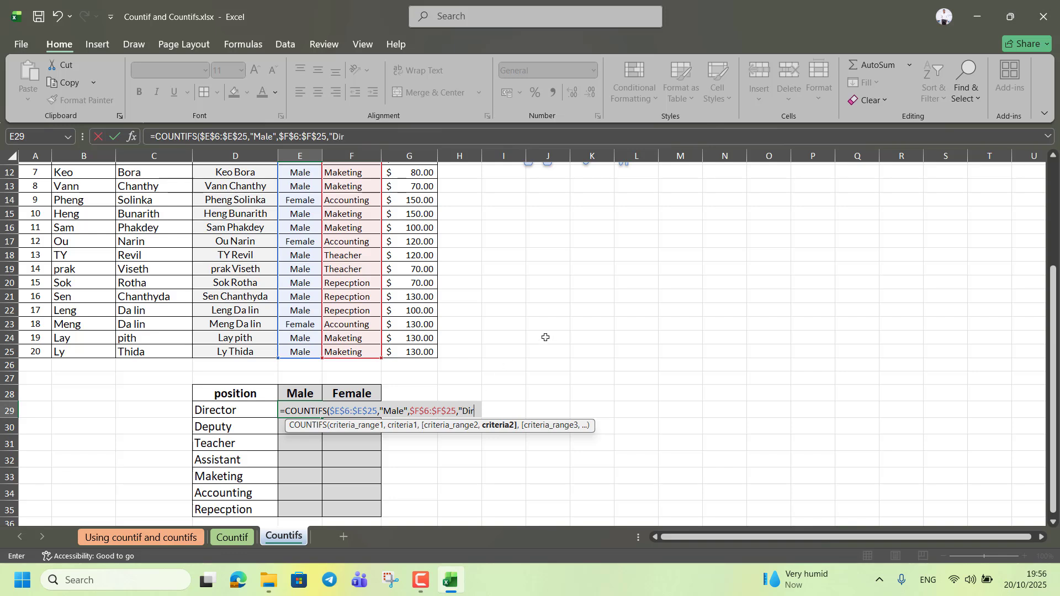
pyautogui.write('ctor')
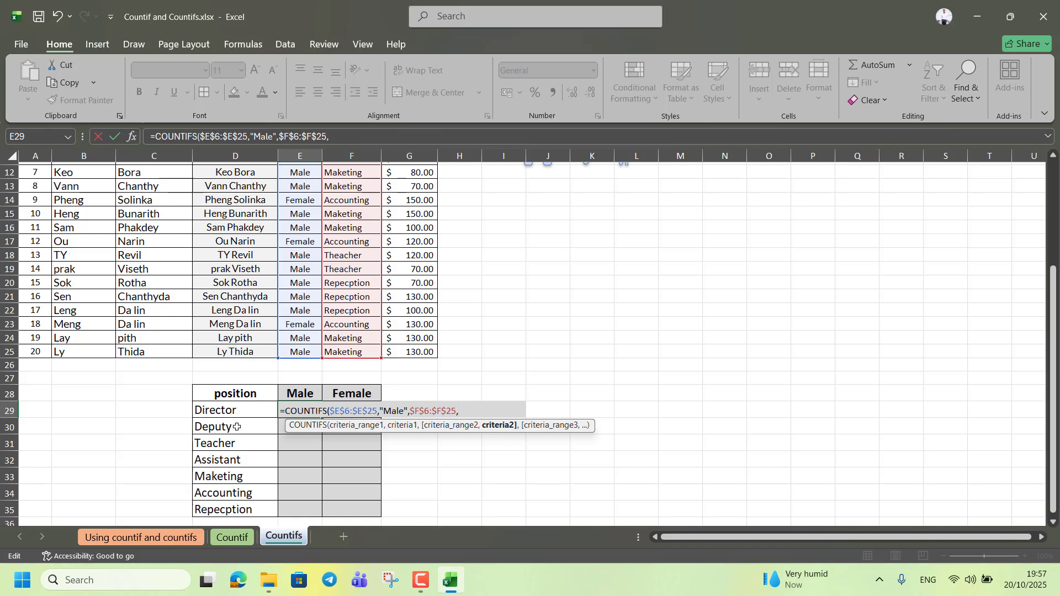
pyautogui.click(240, 412)
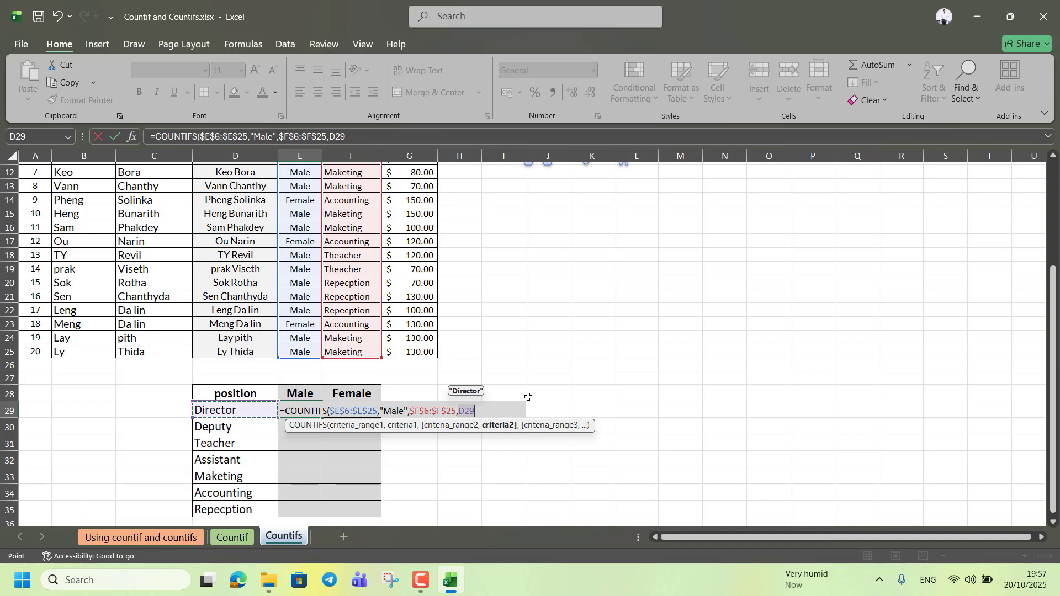
pyautogui.write(')')
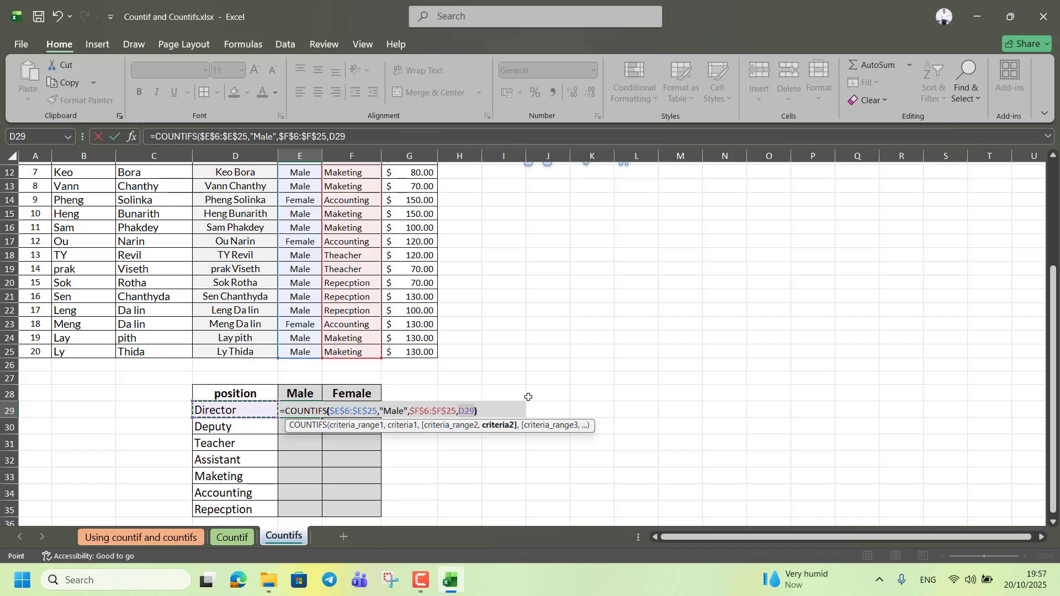
pyautogui.press('Return')
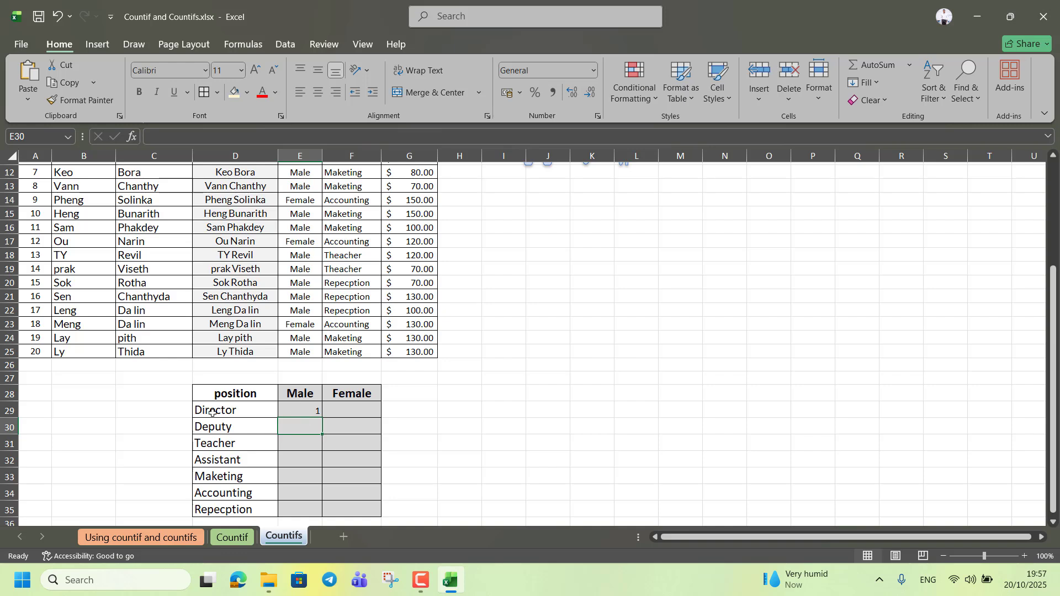
# Fill the COUNTIFS formula from E29 down the Male column to the Repecption row, E35
pyautogui.click(313, 411)
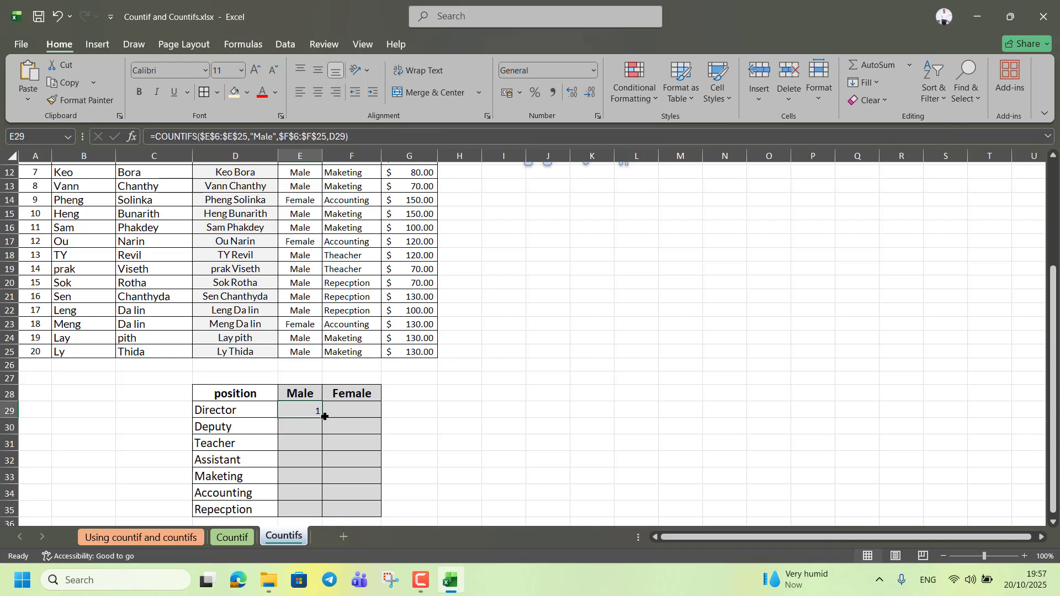
pyautogui.moveTo(324, 417); pyautogui.dragTo(320, 512)
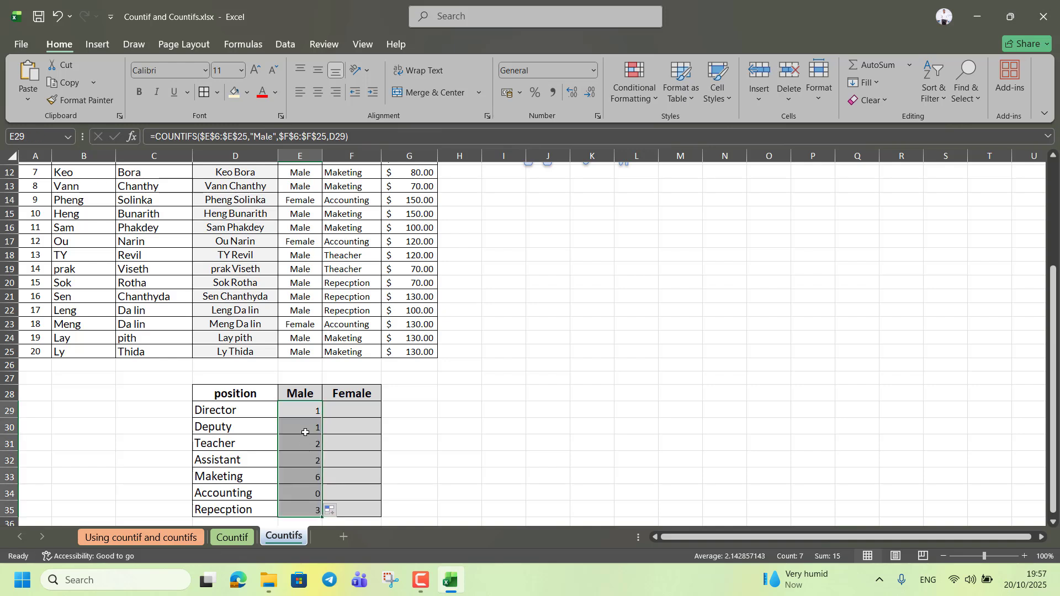
# Inspect the copied formulas in the Deputy and Teacher rows of the Male column, checking which position cell each one references
pyautogui.click(305, 431)
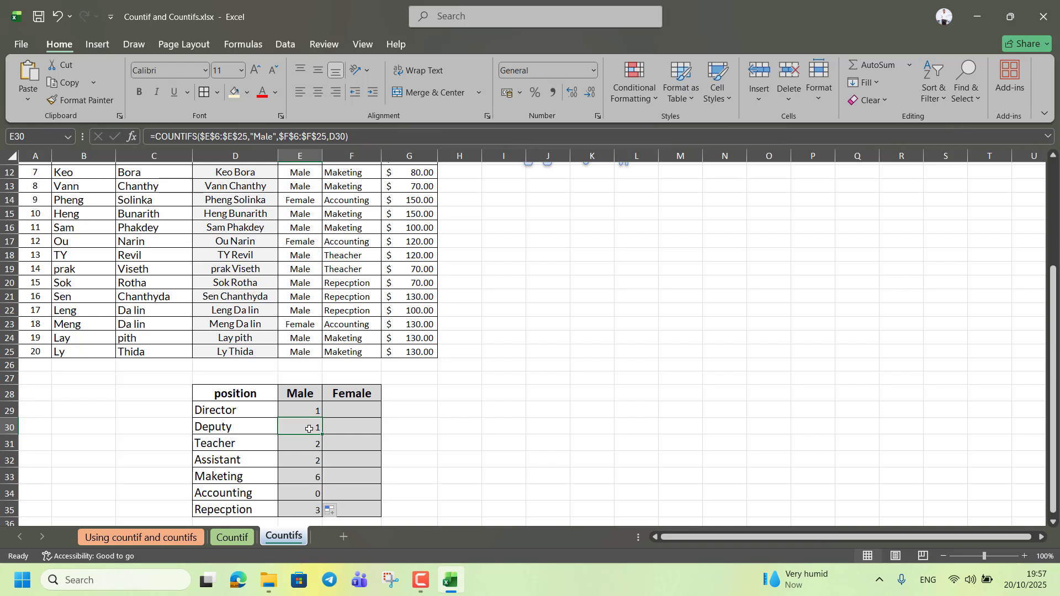
pyautogui.doubleClick(310, 430)
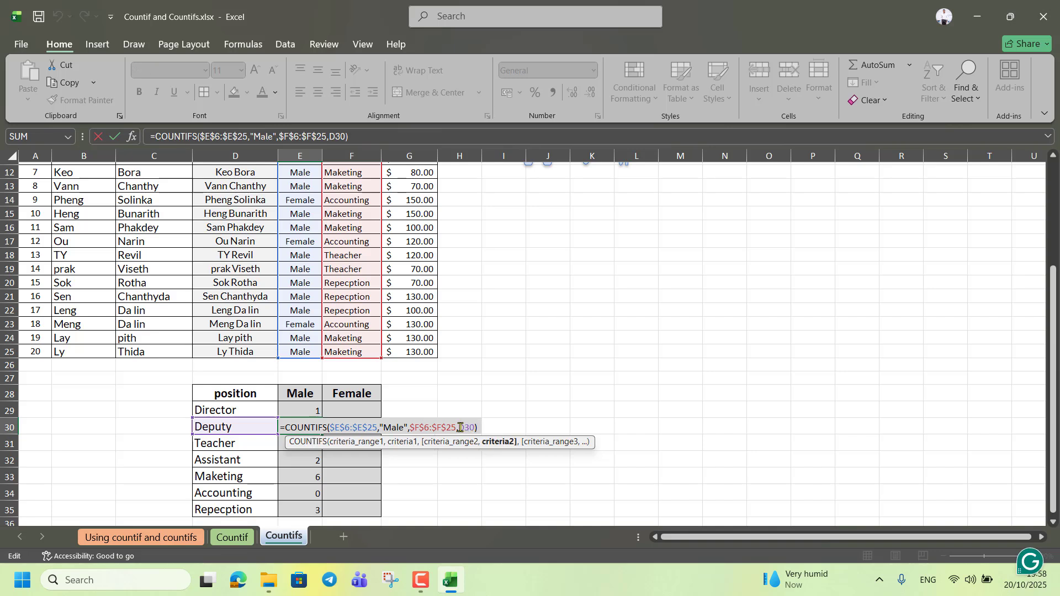
pyautogui.doubleClick(464, 427)
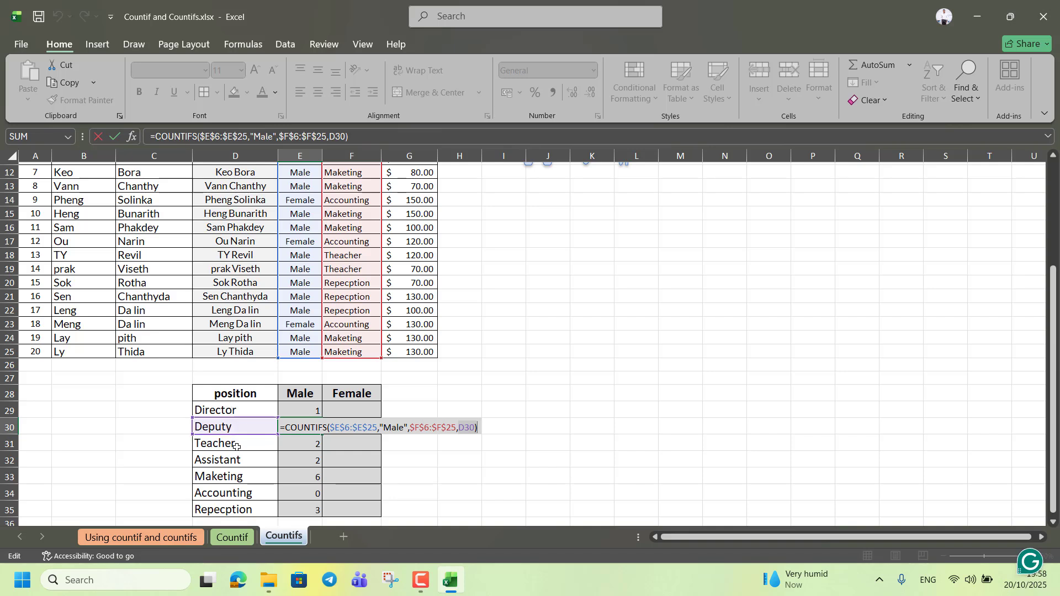
pyautogui.click(500, 445)
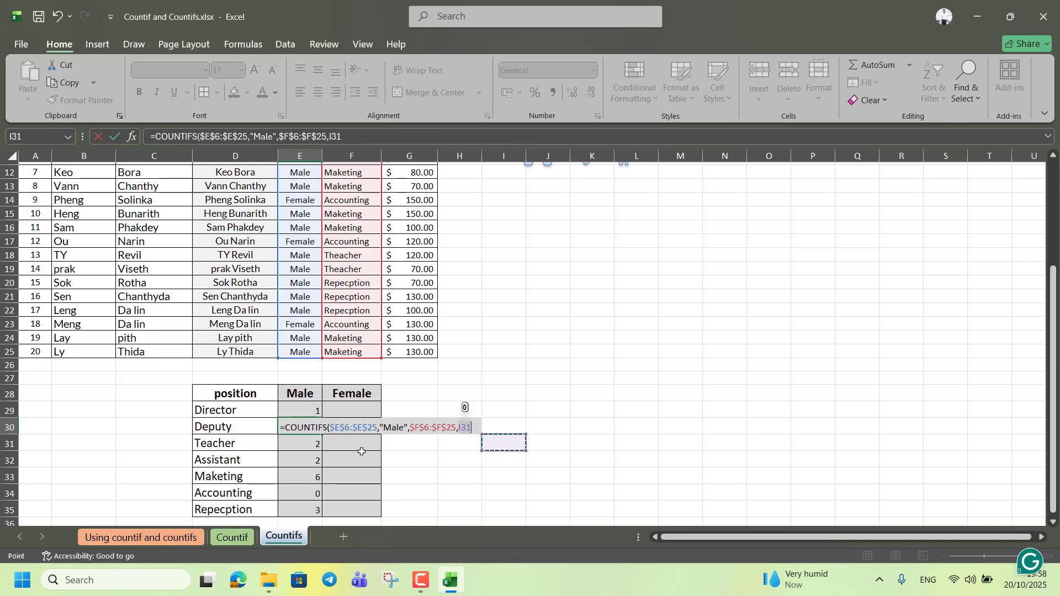
pyautogui.hotkey('ctrl', 'z')
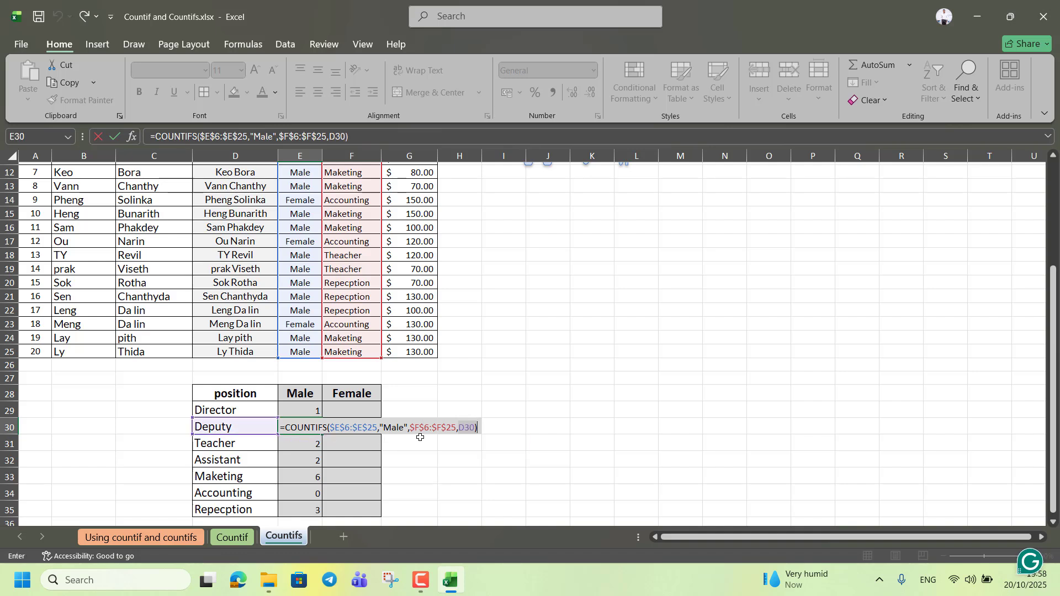
pyautogui.click(488, 474)
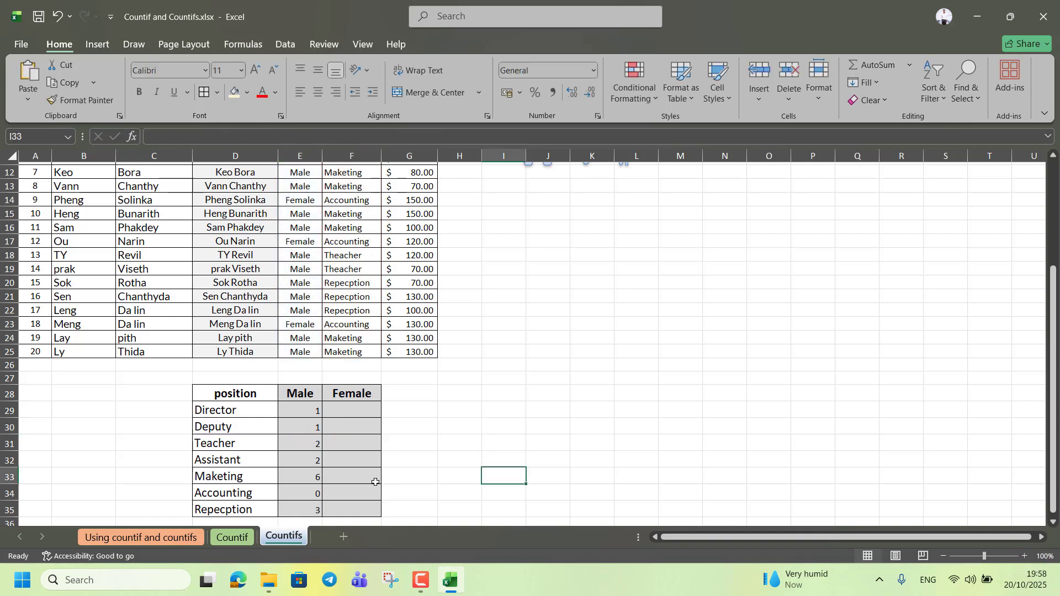
pyautogui.doubleClick(312, 444)
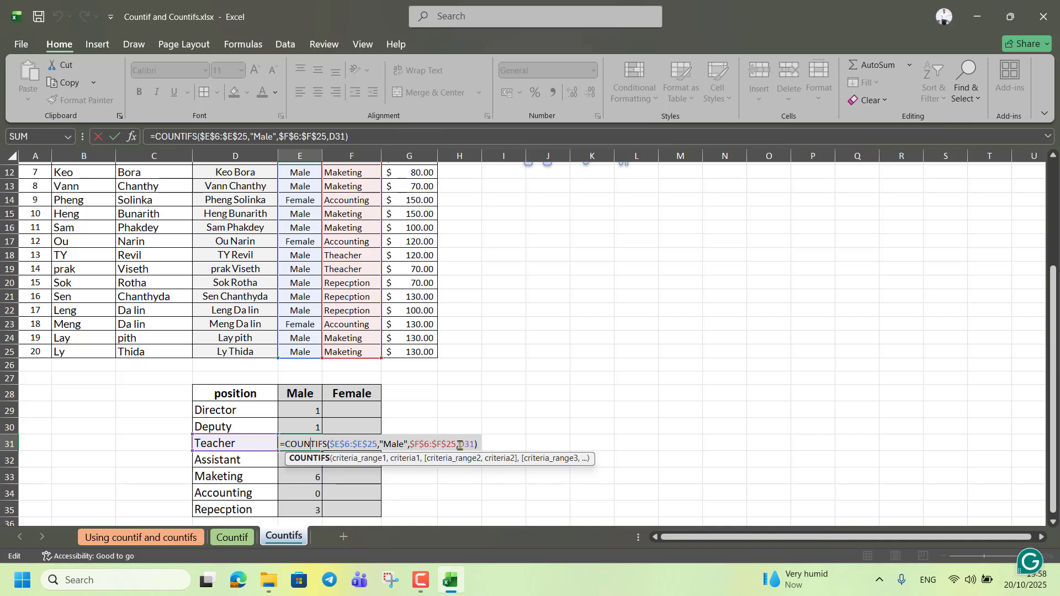
pyautogui.click(516, 458)
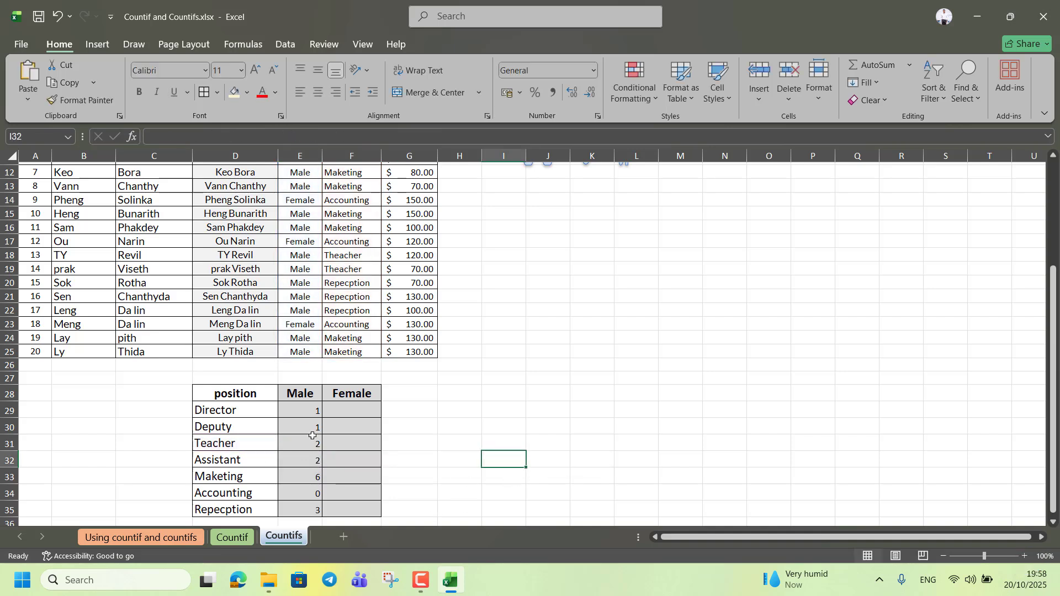
pyautogui.click(460, 411)
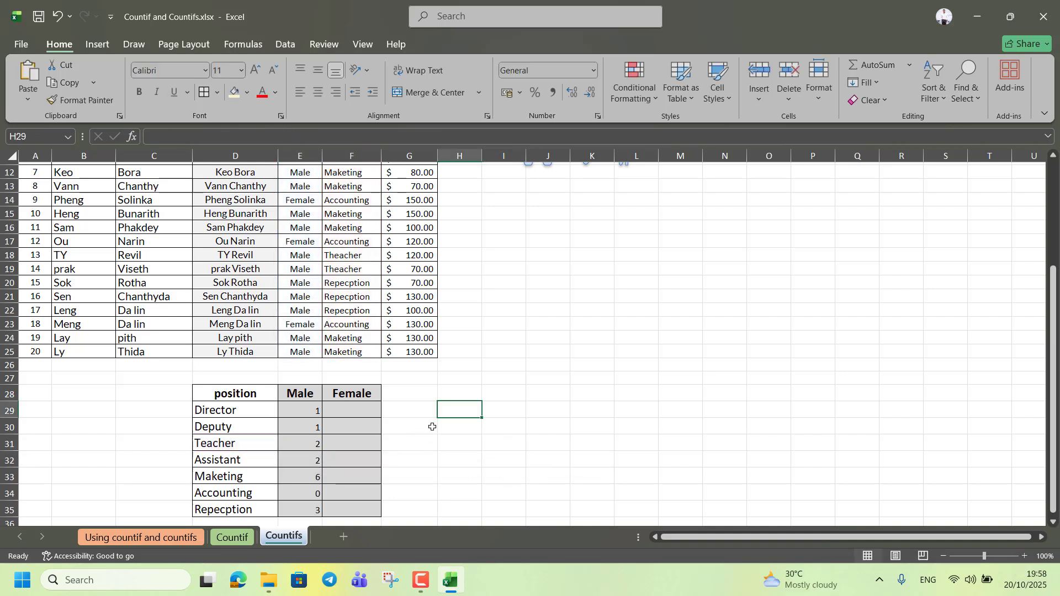
# Begin a COUNTIFS formula in F29, the Female cell of the Director row in the summary table
pyautogui.click(357, 414)
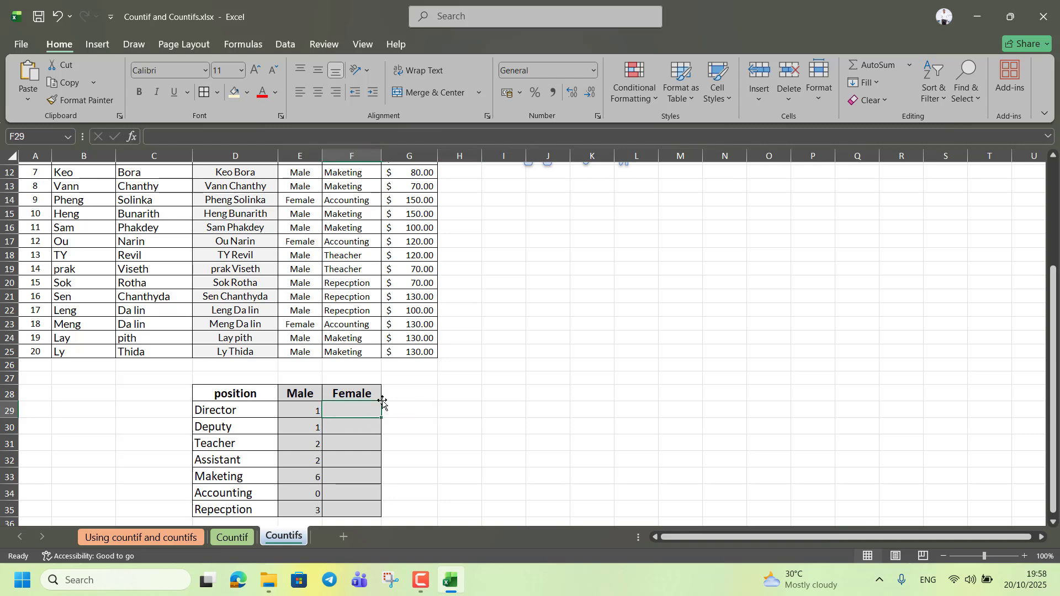
pyautogui.write('=')
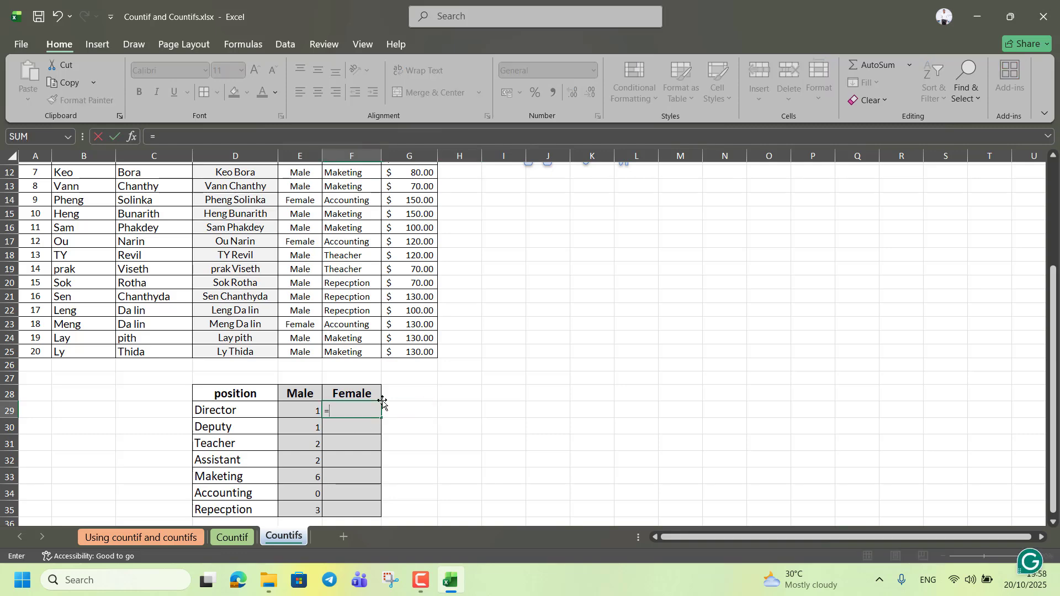
pyautogui.write('count')
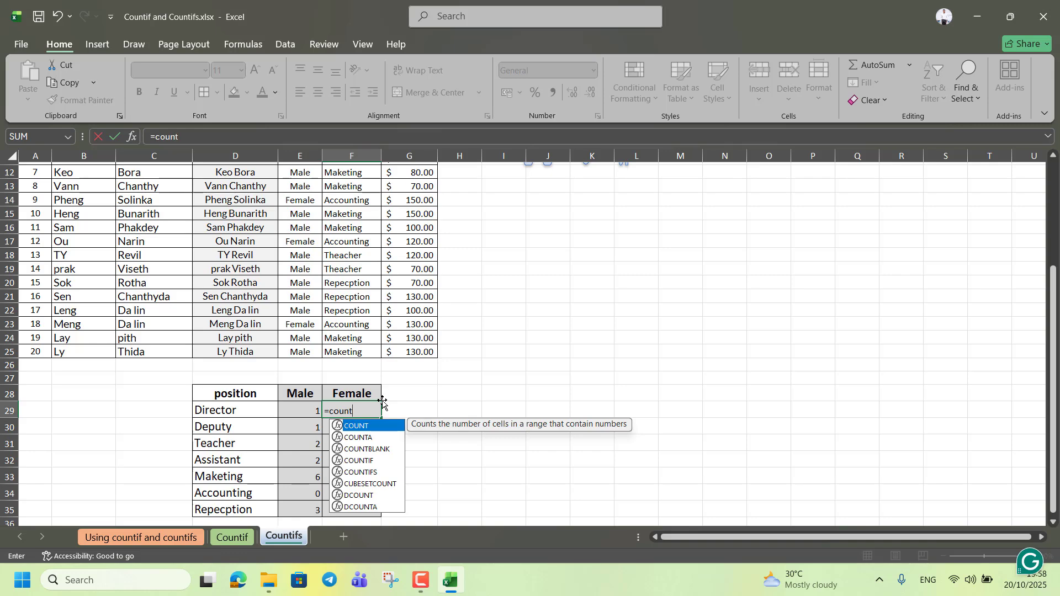
pyautogui.write('ifs')
pyautogui.press('Tab')
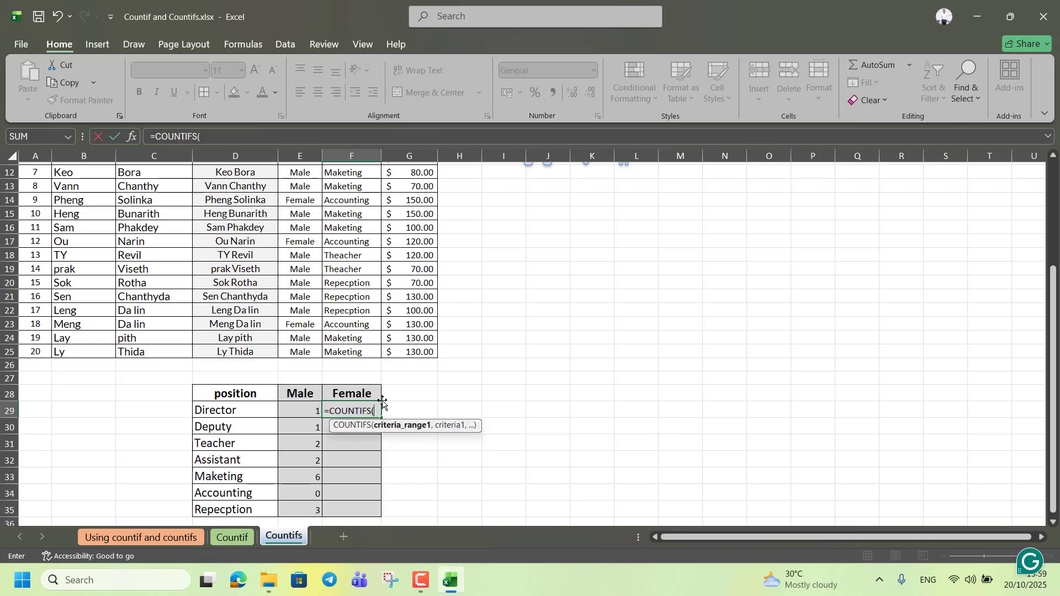
# Set the Sex column as the first criteria range of F29's formula, locked as $E$6:$E$25
pyautogui.scroll(2, 383, 404)
pyautogui.scroll(1, 305, 249)
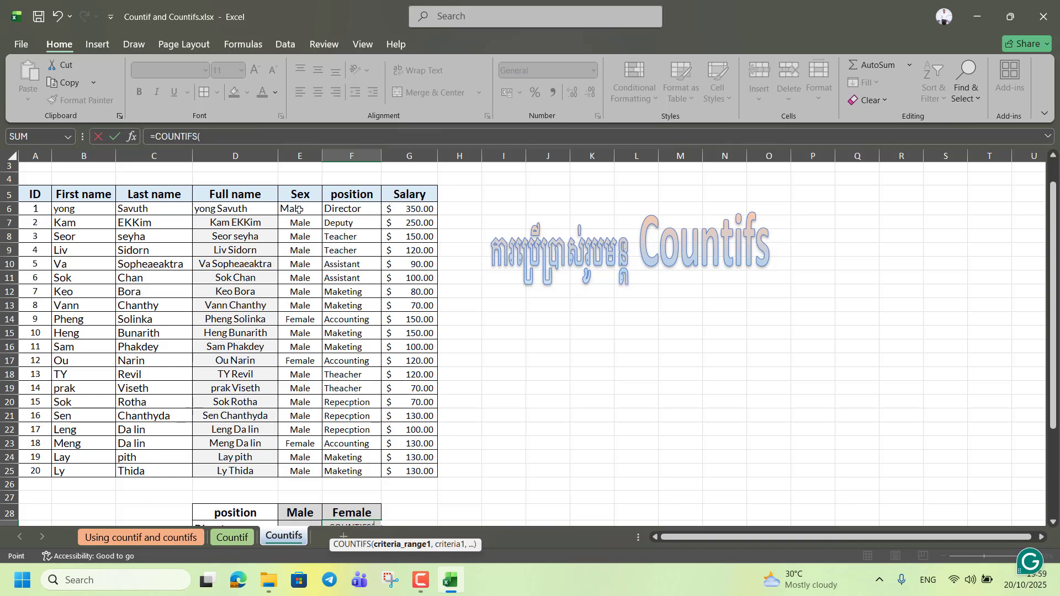
pyautogui.moveTo(293, 208); pyautogui.dragTo(300, 471)
pyautogui.scroll(-3, 348, 431)
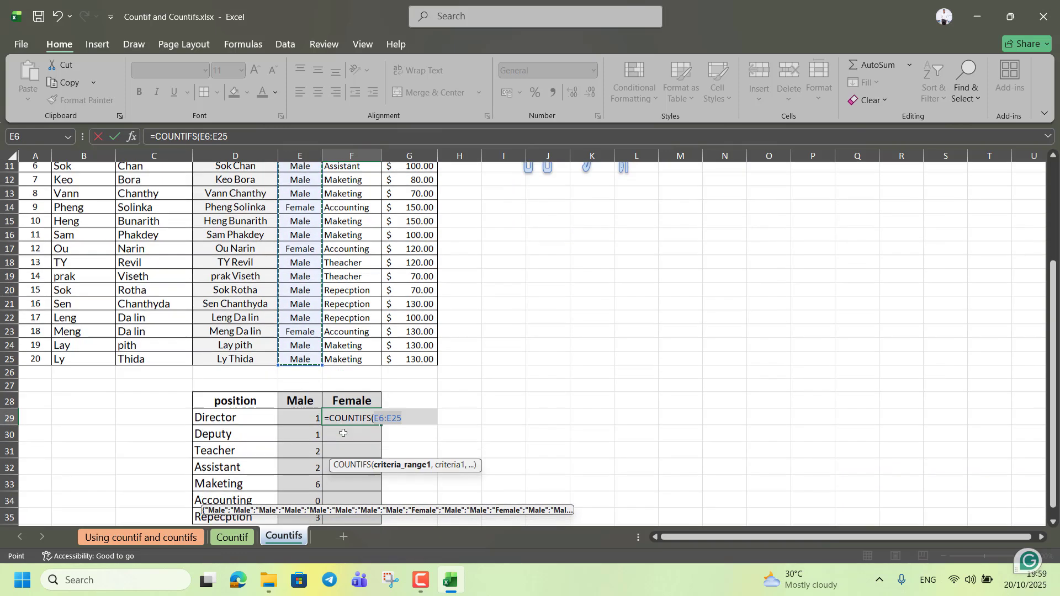
pyautogui.press('F4')
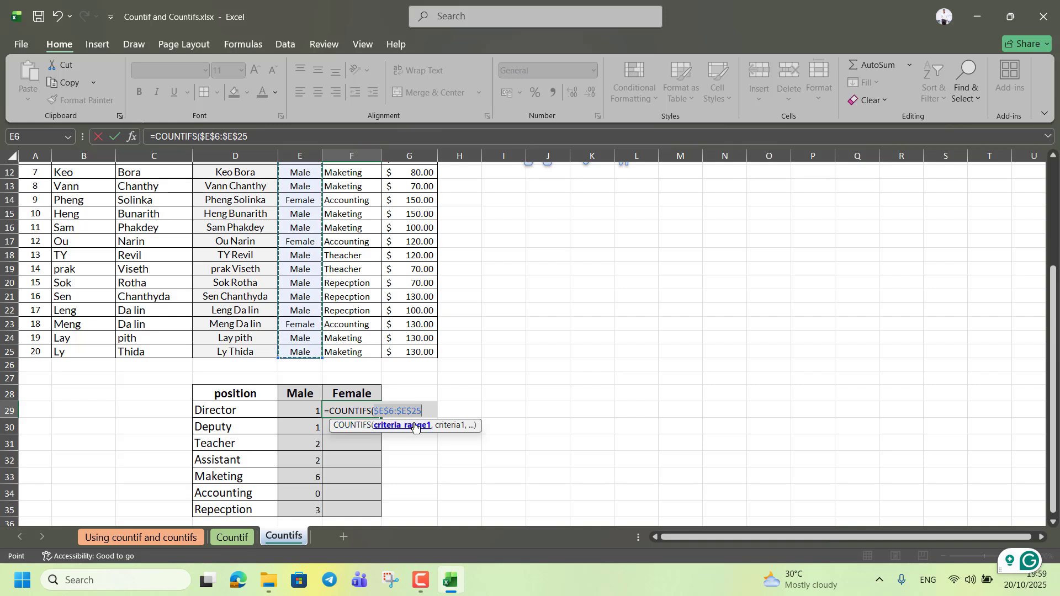
pyautogui.write(',')
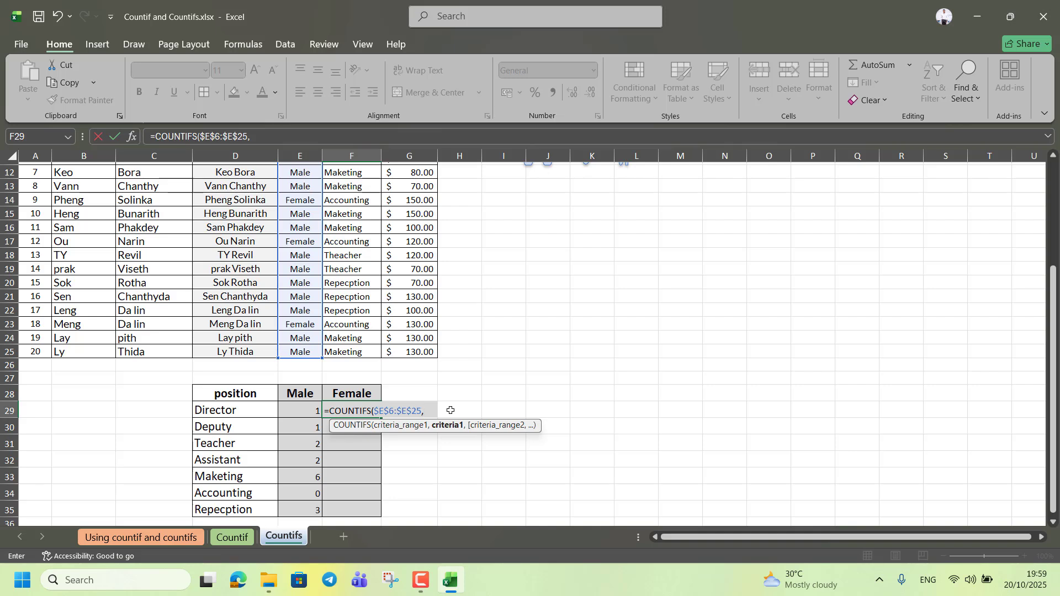
# Enter "Female" as the first criterion of F29's formula, followed by a comma for the second criteria range
pyautogui.scroll(-1, 450, 411)
pyautogui.write('"')
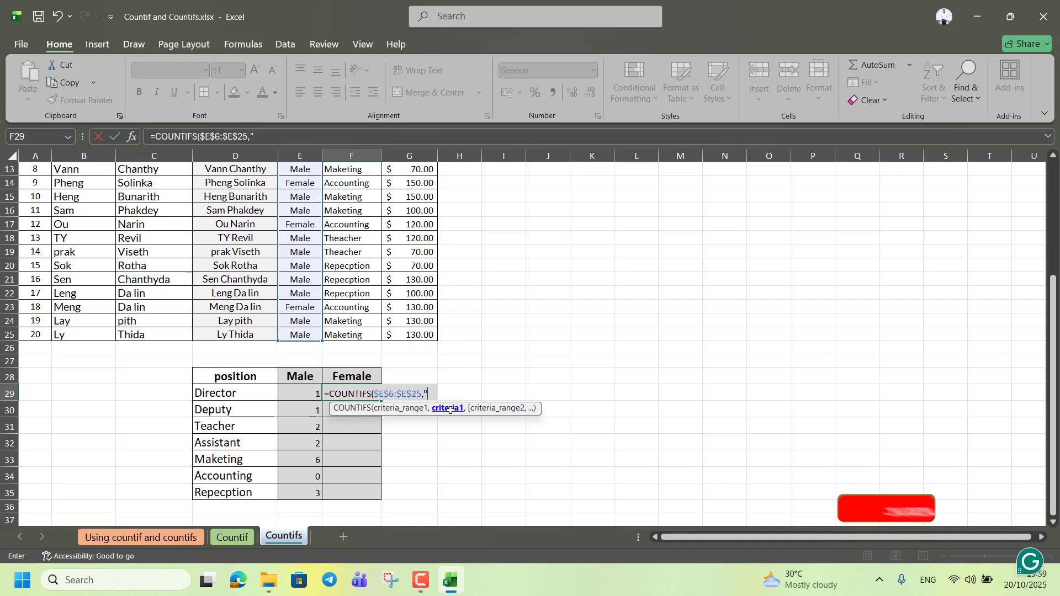
pyautogui.write('Femaile')
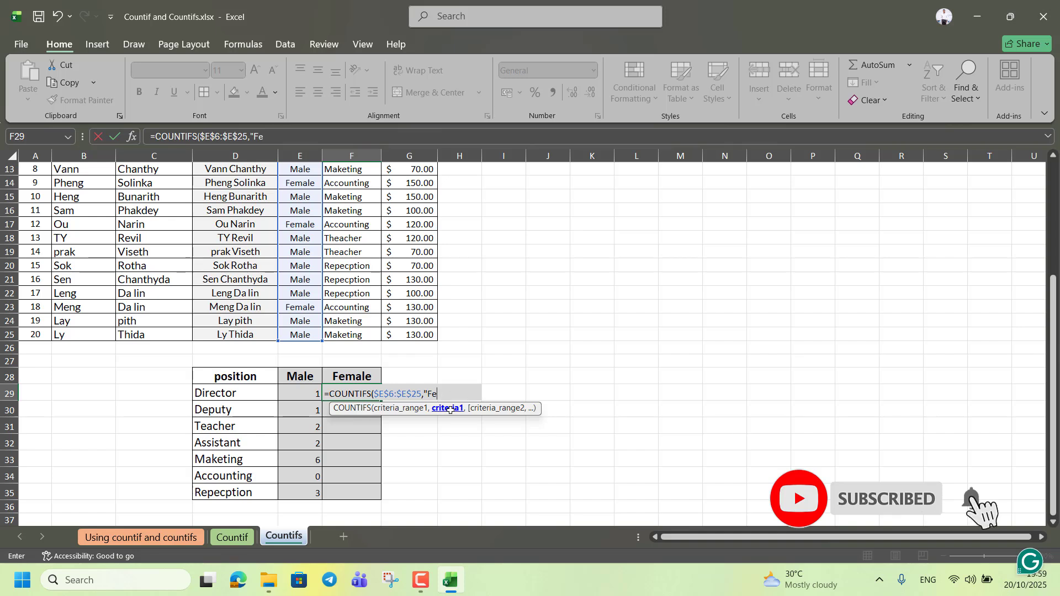
pyautogui.press('BackSpace')
pyautogui.press('BackSpace')
pyautogui.press('BackSpace')
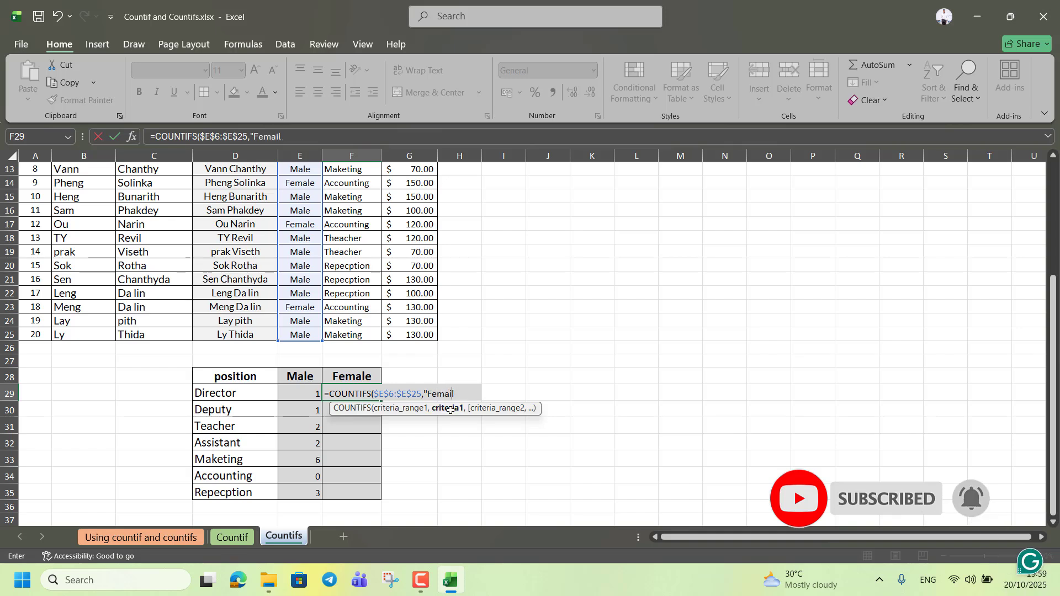
pyautogui.write('le')
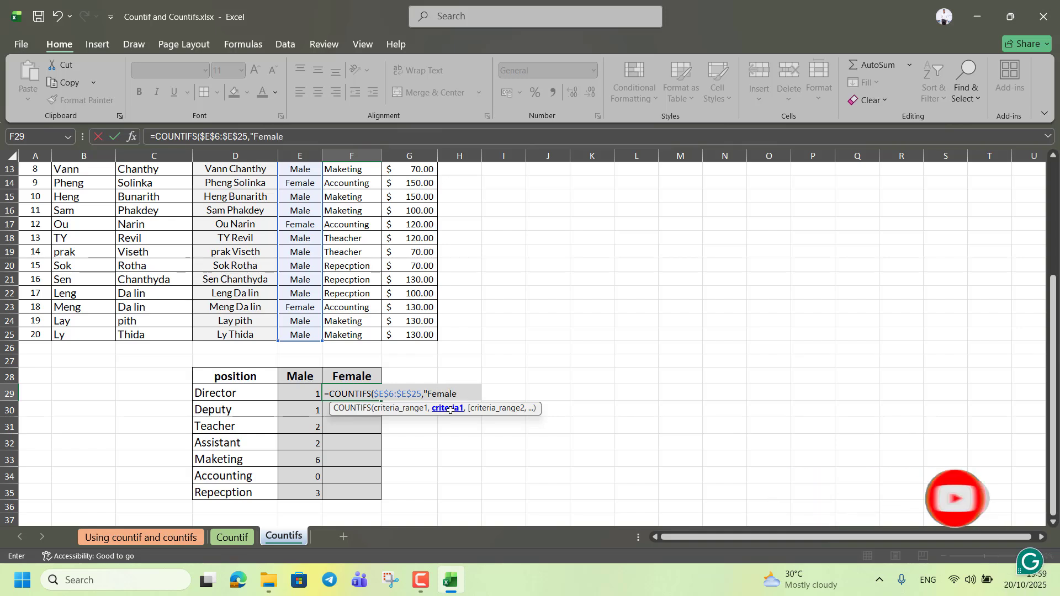
pyautogui.write('"')
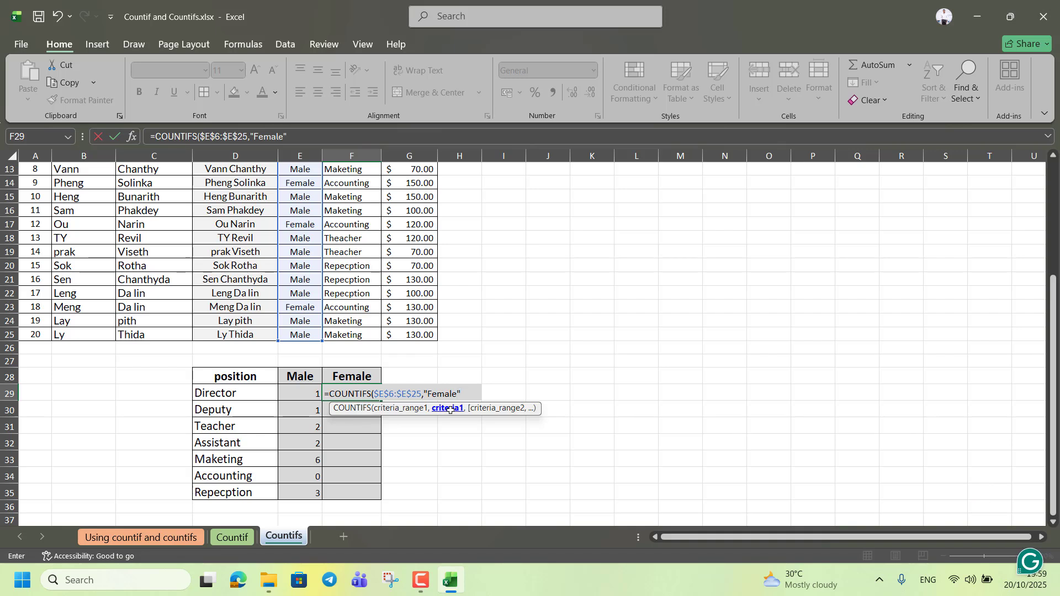
pyautogui.write(',')
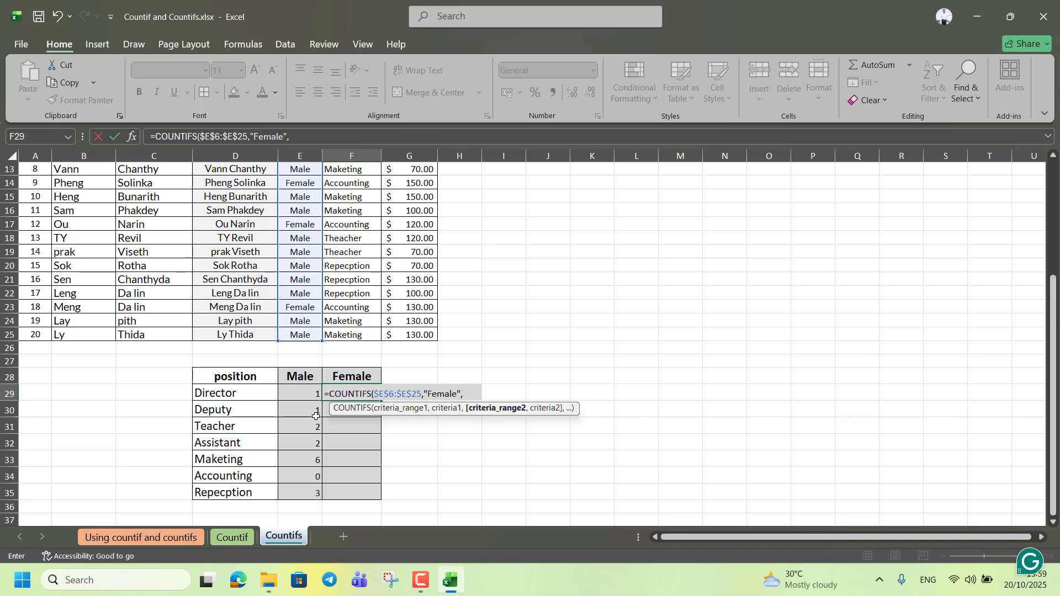
# Set the position column as the second criteria range of F29's formula, locked as $F$6:$F$25, followed by a comma
pyautogui.scroll(2, 321, 422)
pyautogui.scroll(-1, 313, 416)
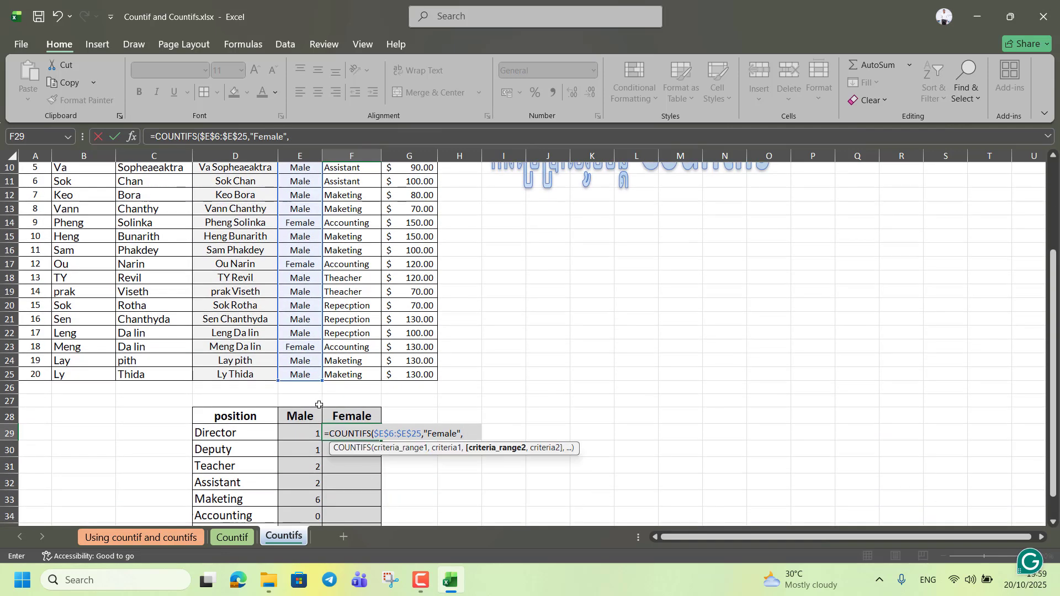
pyautogui.scroll(3, 342, 309)
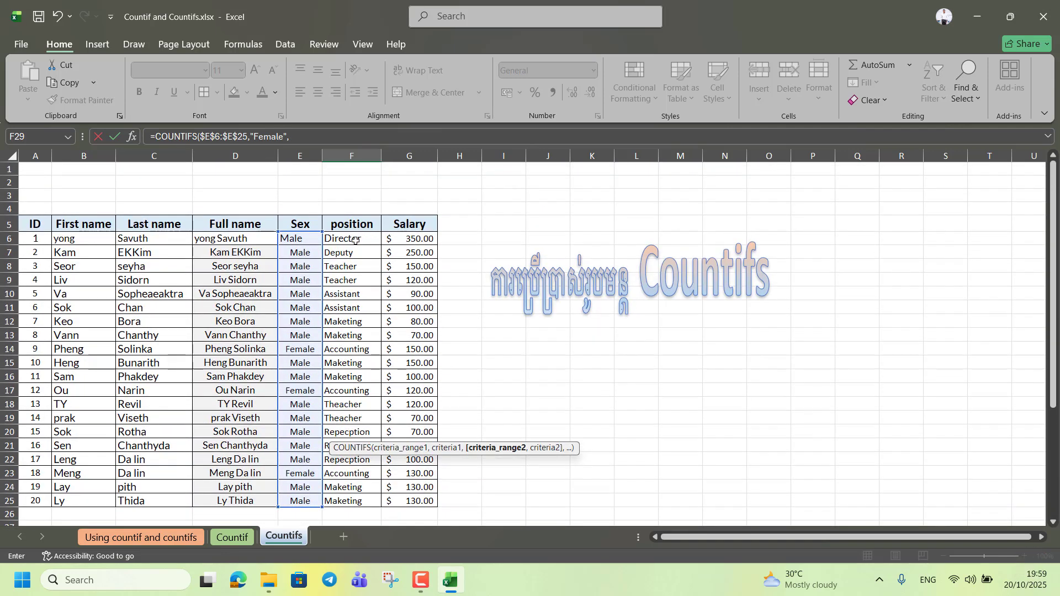
pyautogui.moveTo(355, 241); pyautogui.dragTo(380, 500)
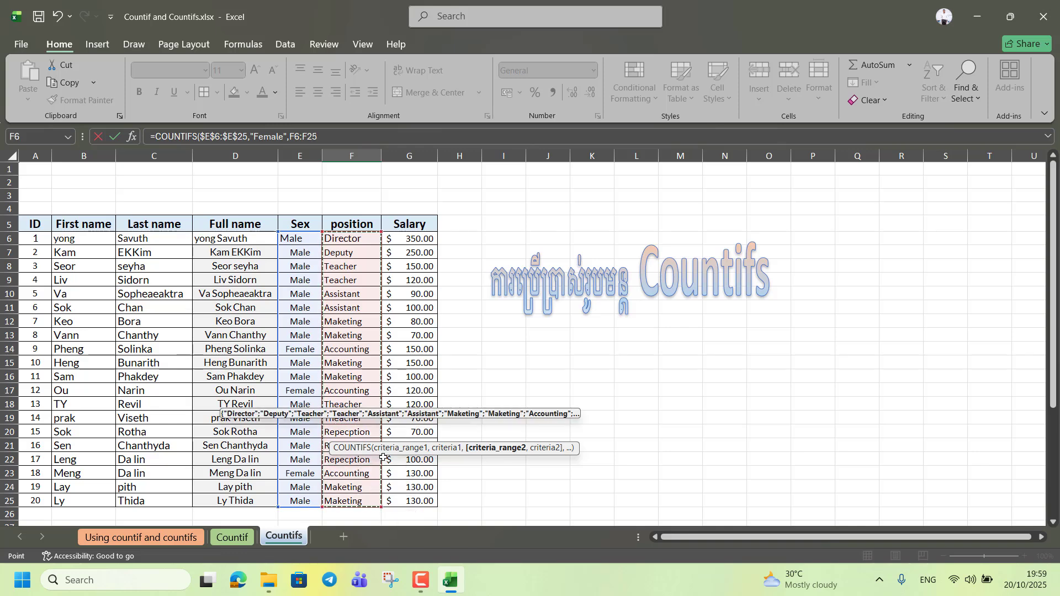
pyautogui.scroll(-1, 411, 441)
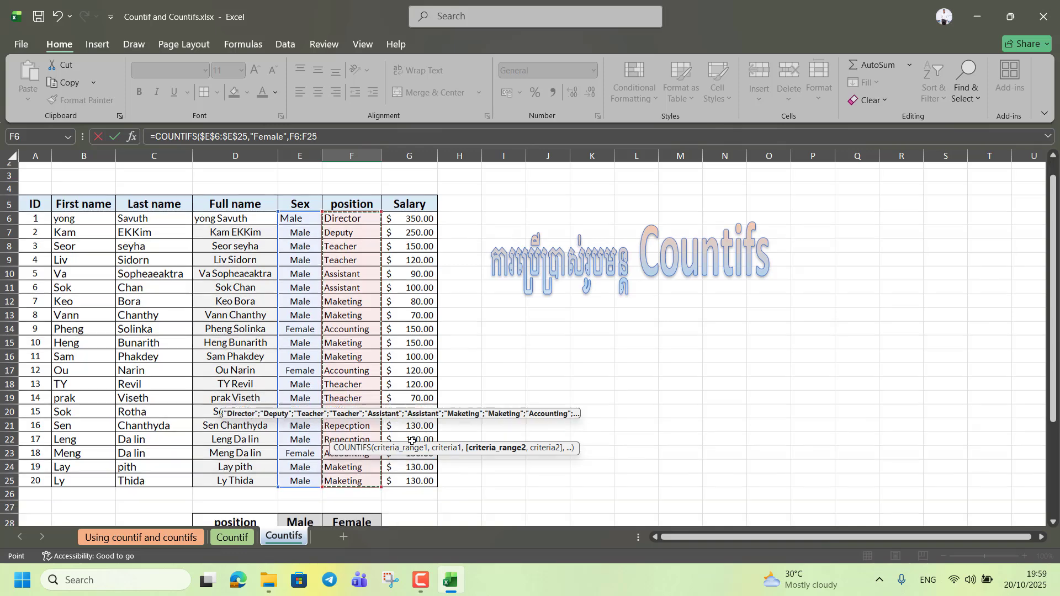
pyautogui.scroll(-2, 411, 442)
pyautogui.press('F4')
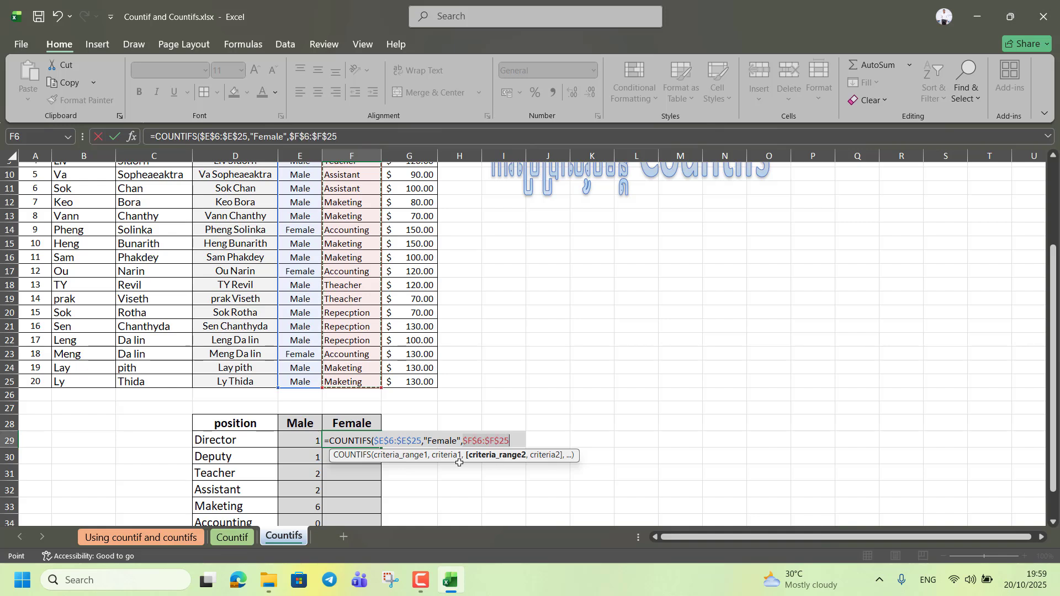
pyautogui.write(',')
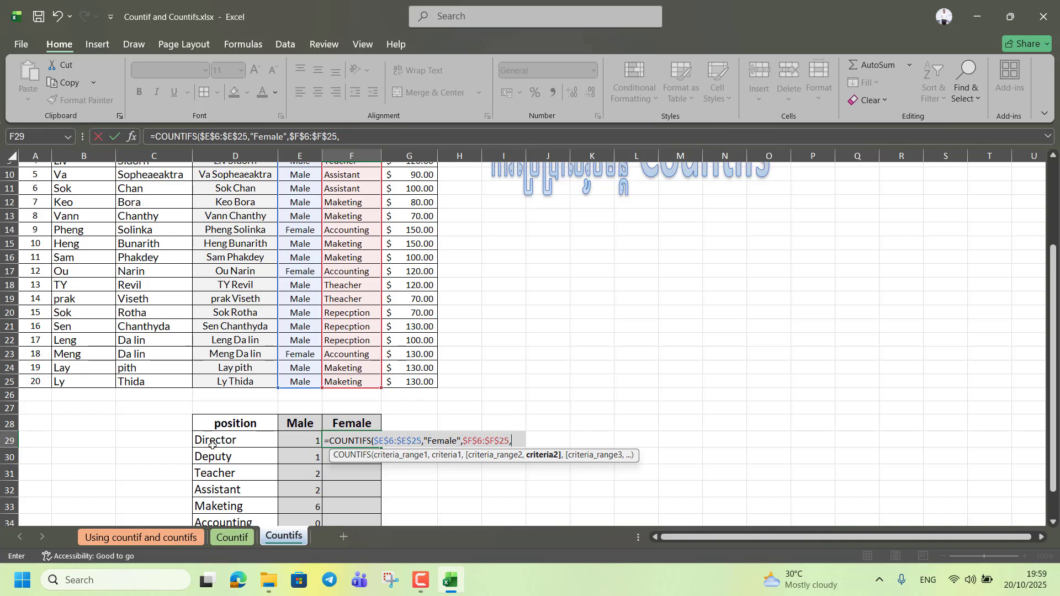
# Complete F29's formula with the Director cell D29 as the second criterion and fill it down the Female column through F35
pyautogui.click(235, 446)
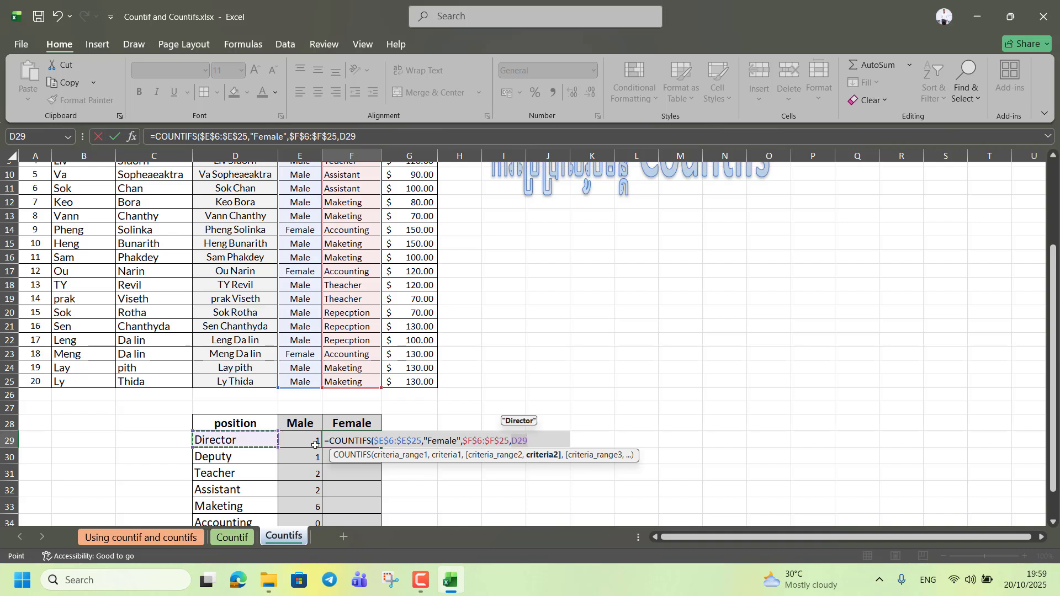
pyautogui.write(')')
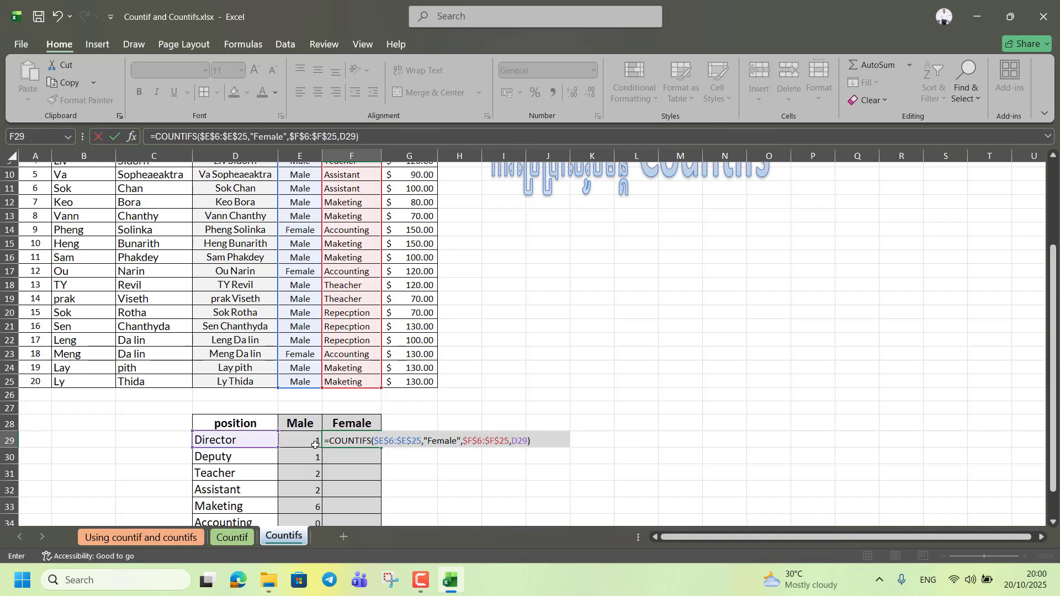
pyautogui.press('Return')
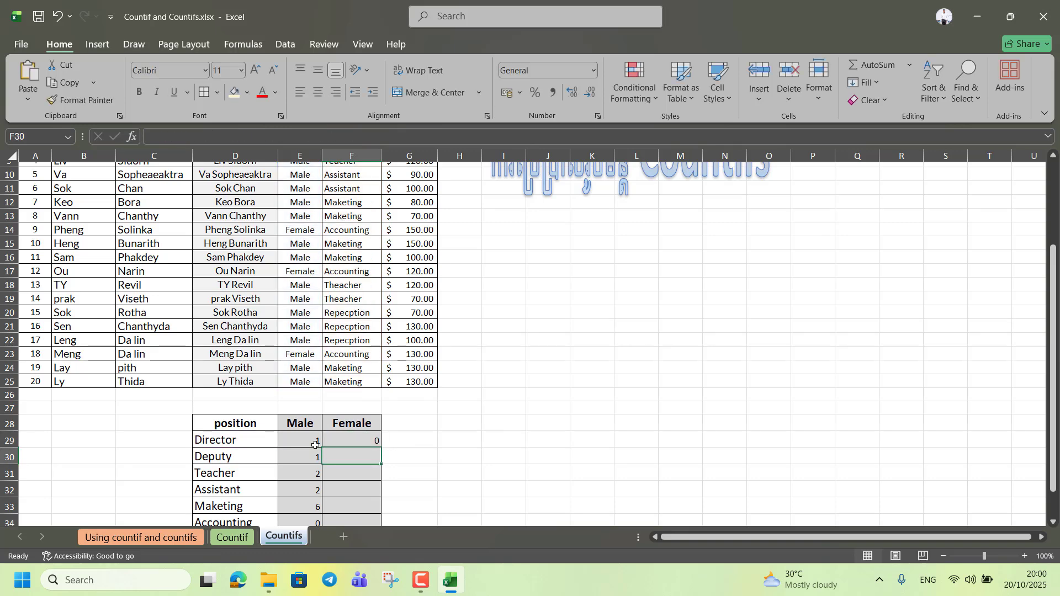
pyautogui.click(361, 443)
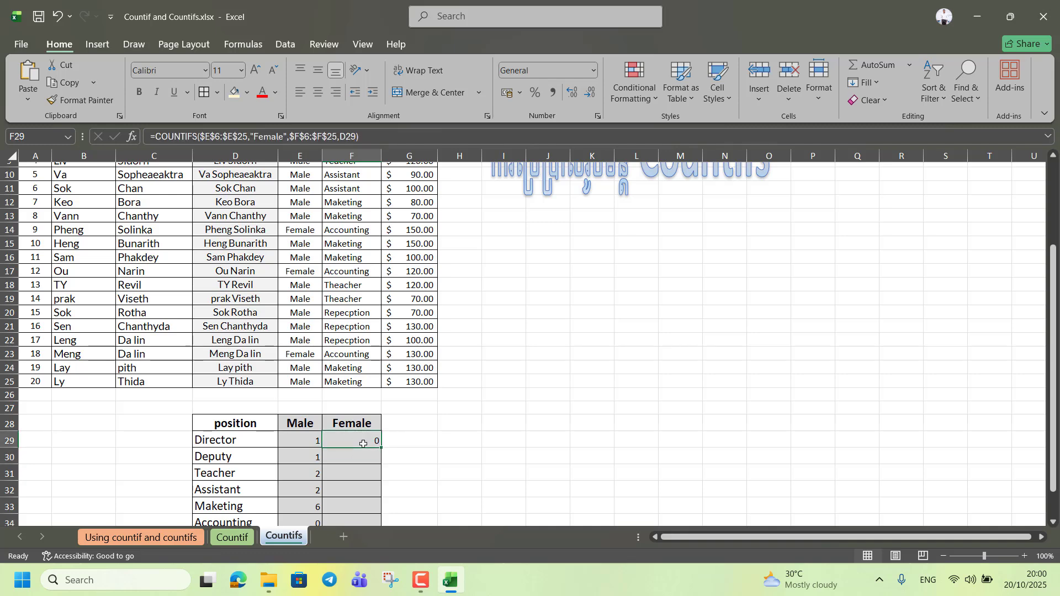
pyautogui.moveTo(384, 449); pyautogui.dragTo(380, 502)
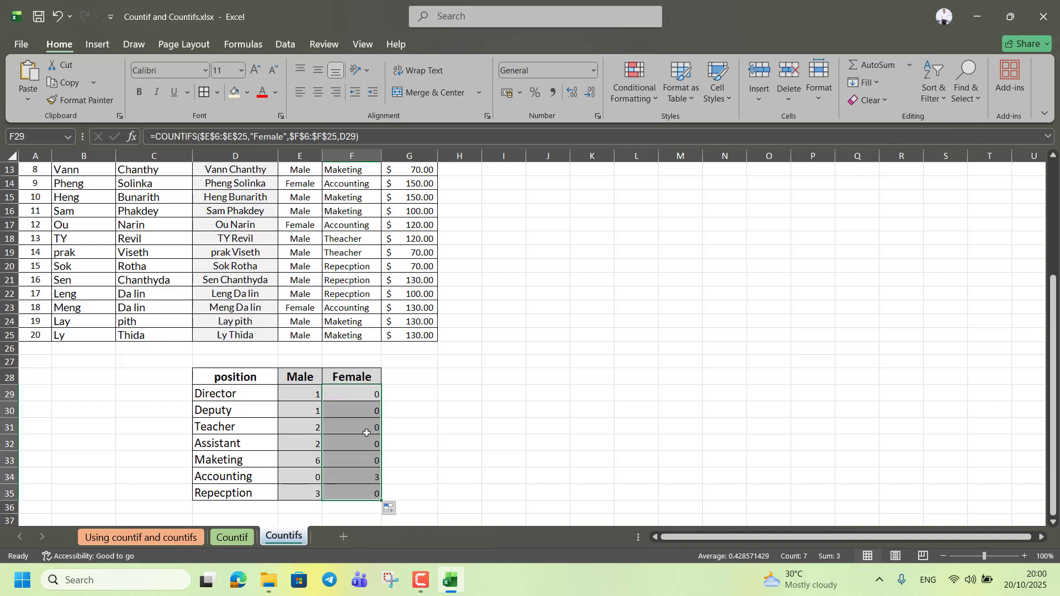
# Inspect the copied formulas and counts in the Female column, especially the Accounting row, and review them against the staff table
pyautogui.click(372, 415)
pyautogui.click(369, 440)
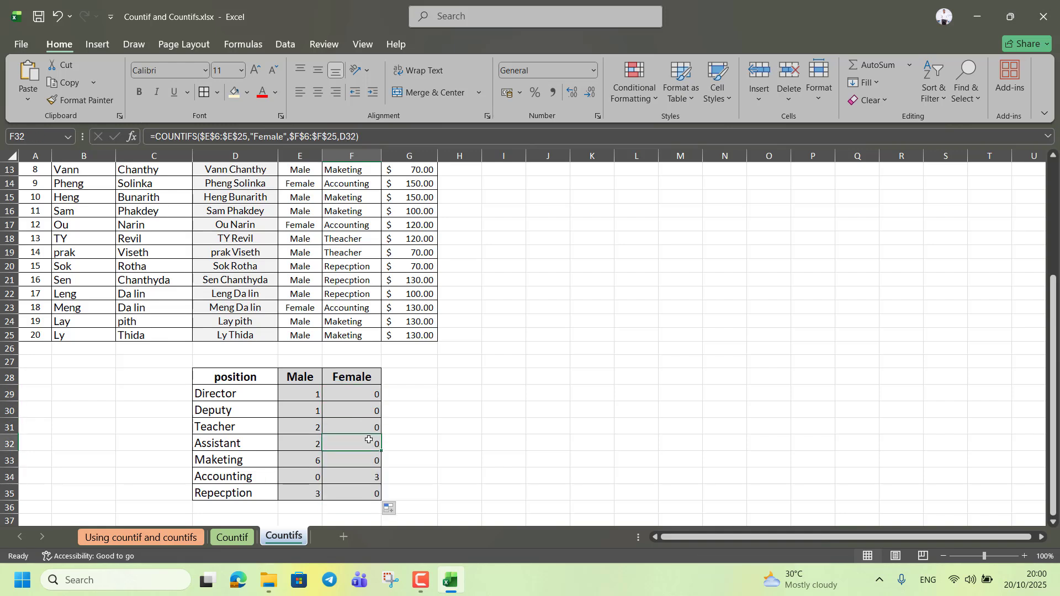
pyautogui.click(361, 478)
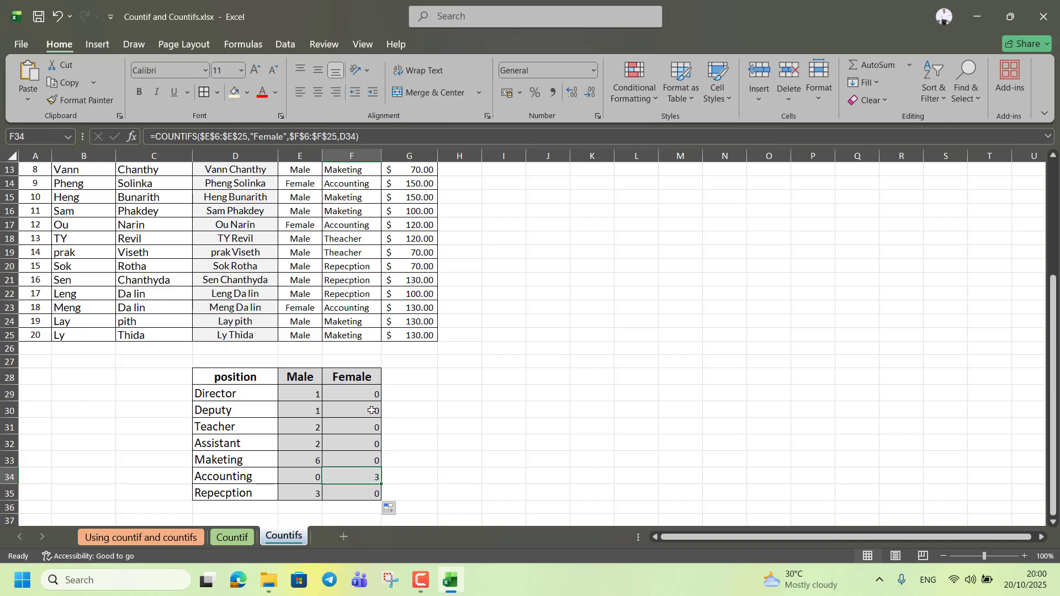
pyautogui.click(360, 395)
pyautogui.click(365, 443)
pyautogui.click(362, 478)
pyautogui.click(245, 478)
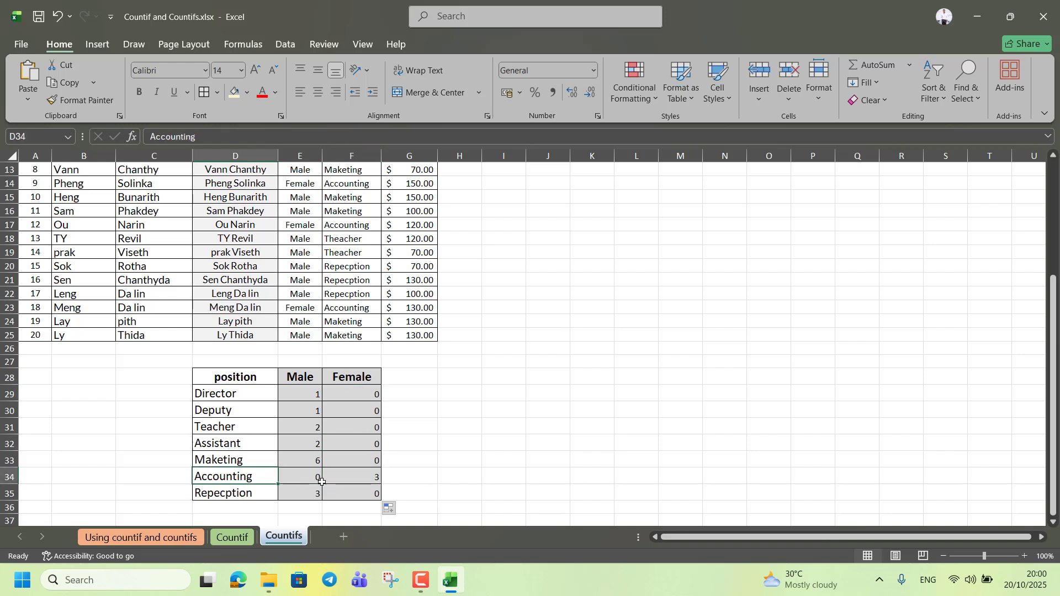
pyautogui.click(376, 478)
pyautogui.click(255, 482)
pyautogui.click(459, 444)
pyautogui.scroll(3, 433, 472)
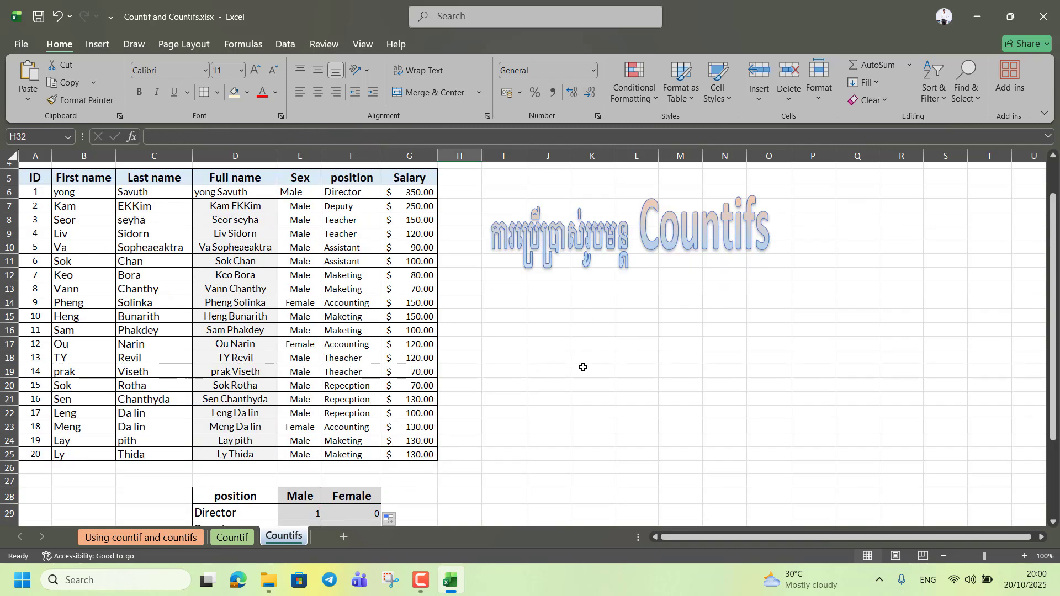